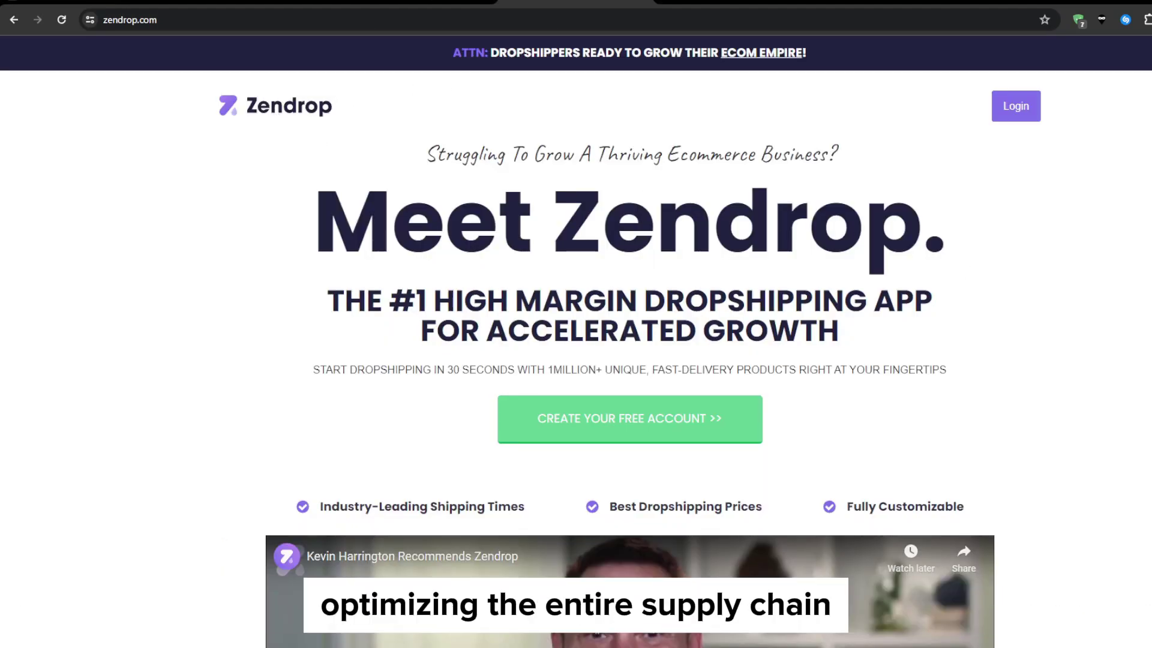
Step: Scroll the zendrop.com homepage past the intro video to the Fast Shipping, US Products and Custom Branding cards
scroll(576, 342, down, 1)
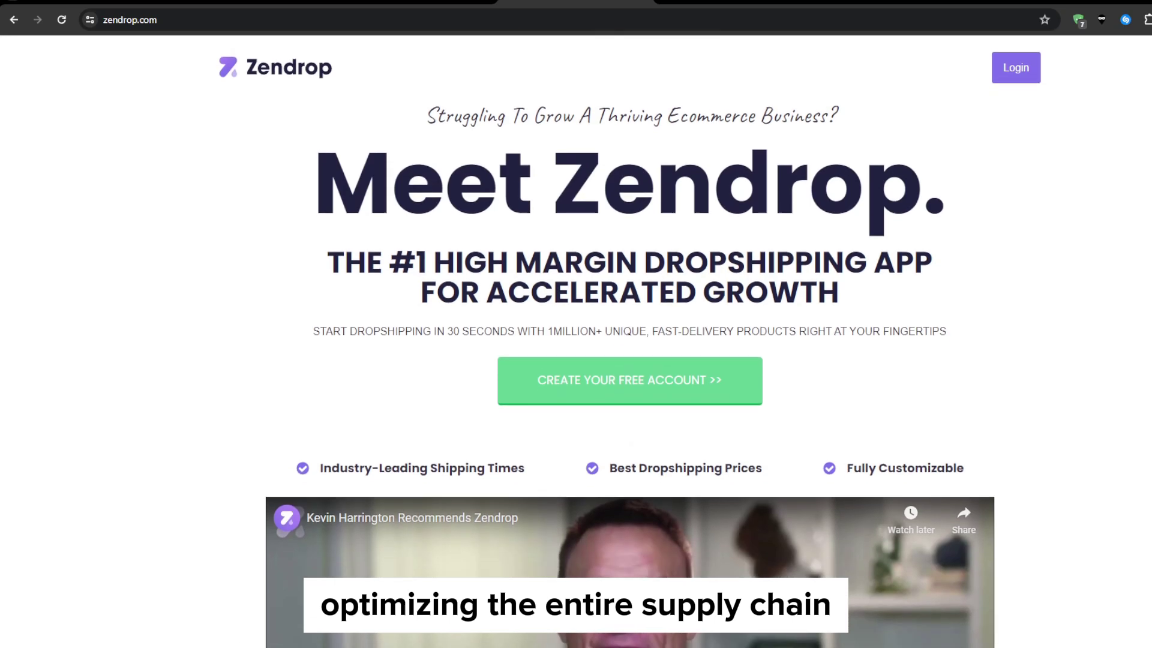
scroll(576, 342, down, 1)
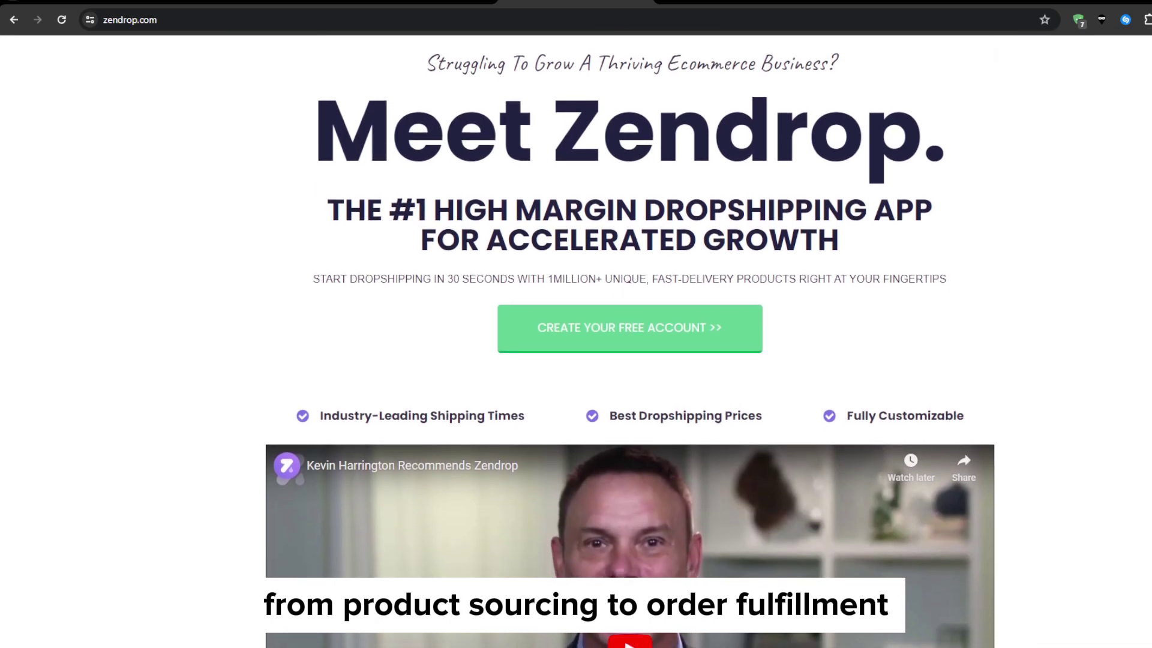
scroll(576, 342, down, 1)
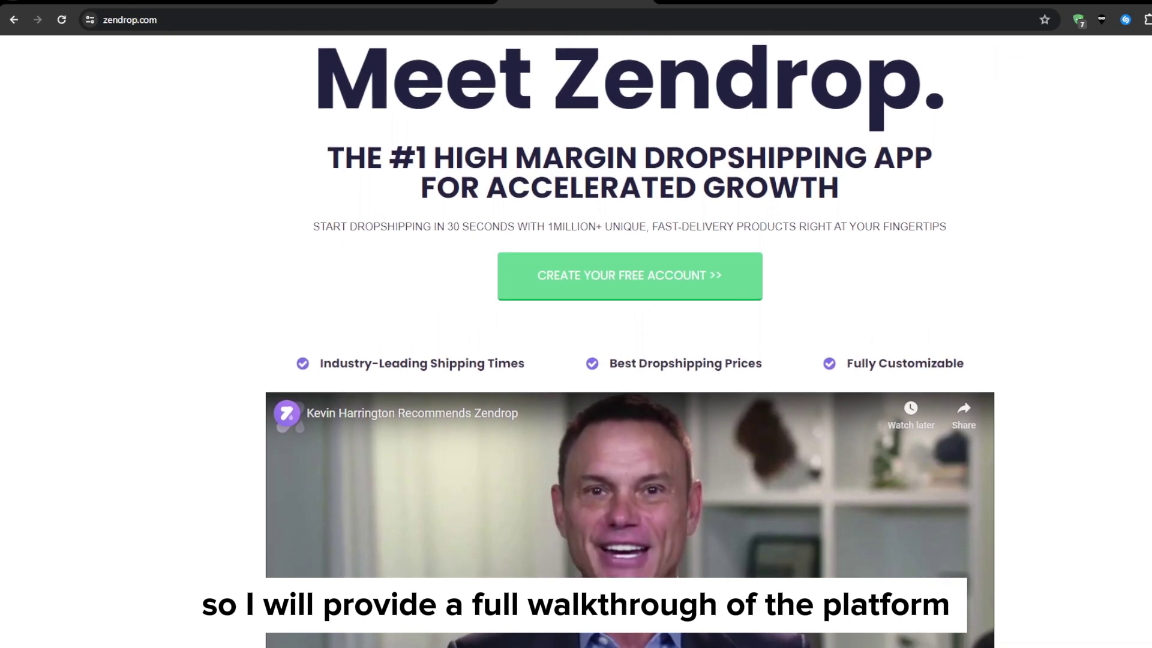
scroll(576, 342, down, 1)
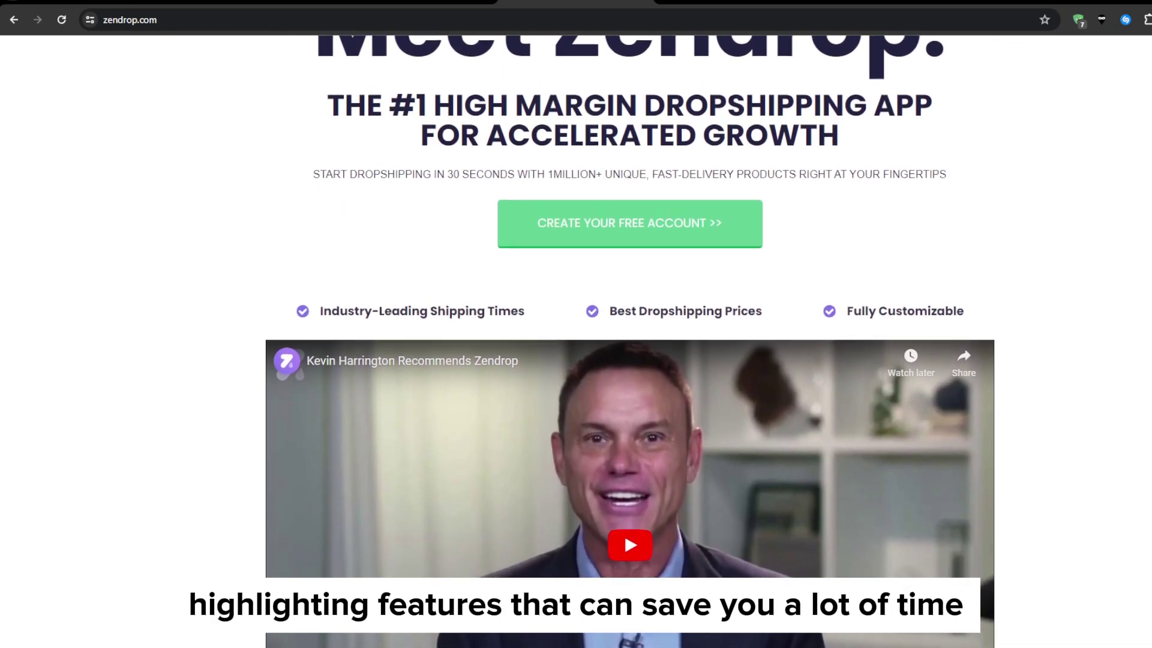
scroll(576, 342, down, 1)
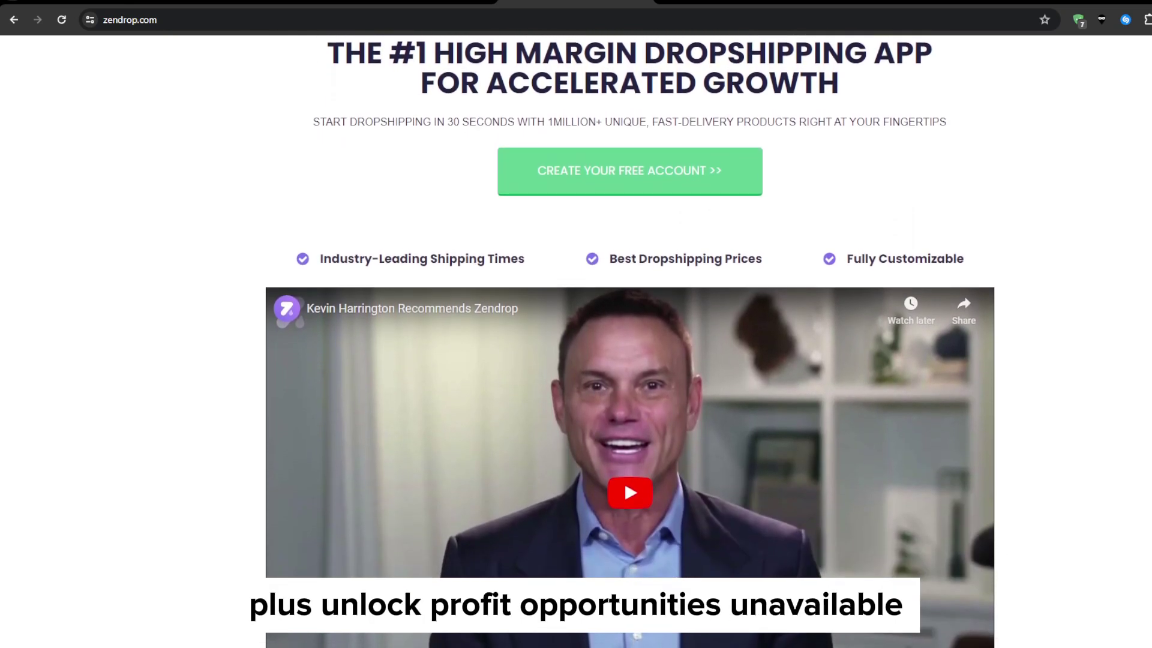
scroll(576, 342, down, 1)
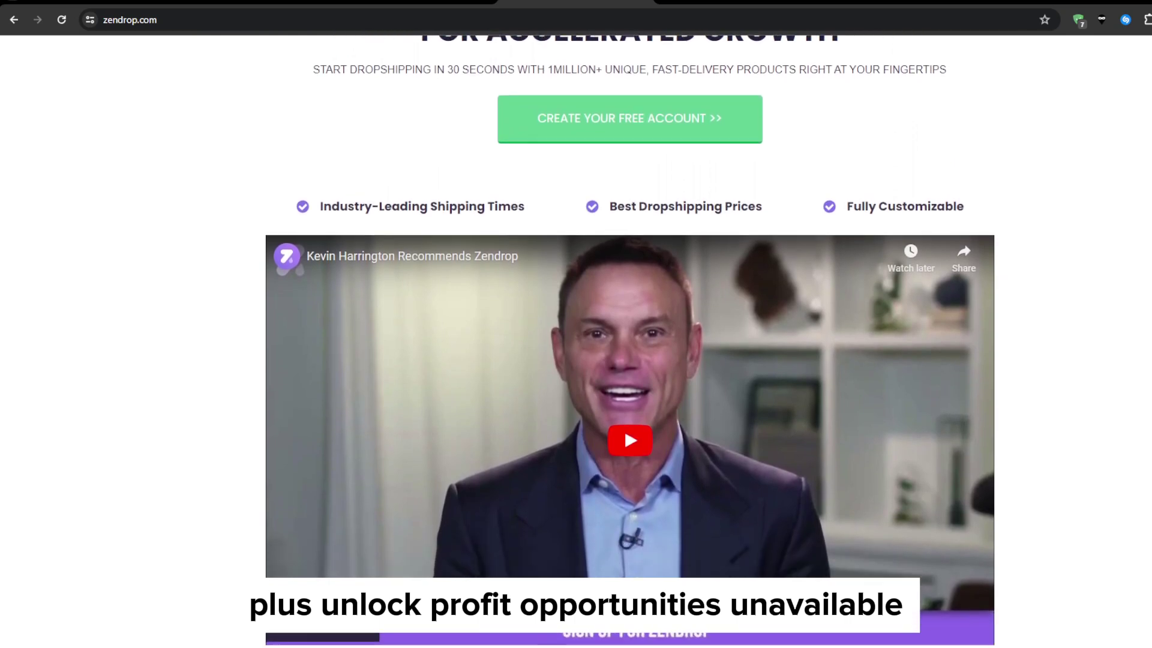
scroll(576, 342, down, 1)
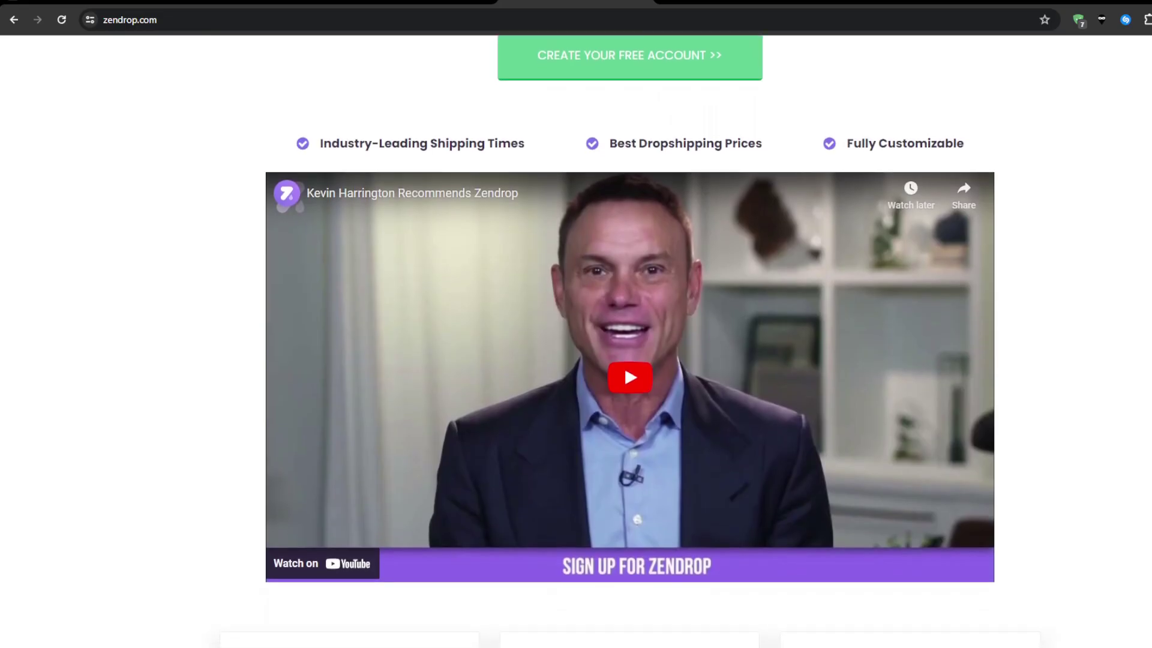
scroll(576, 342, down, 2)
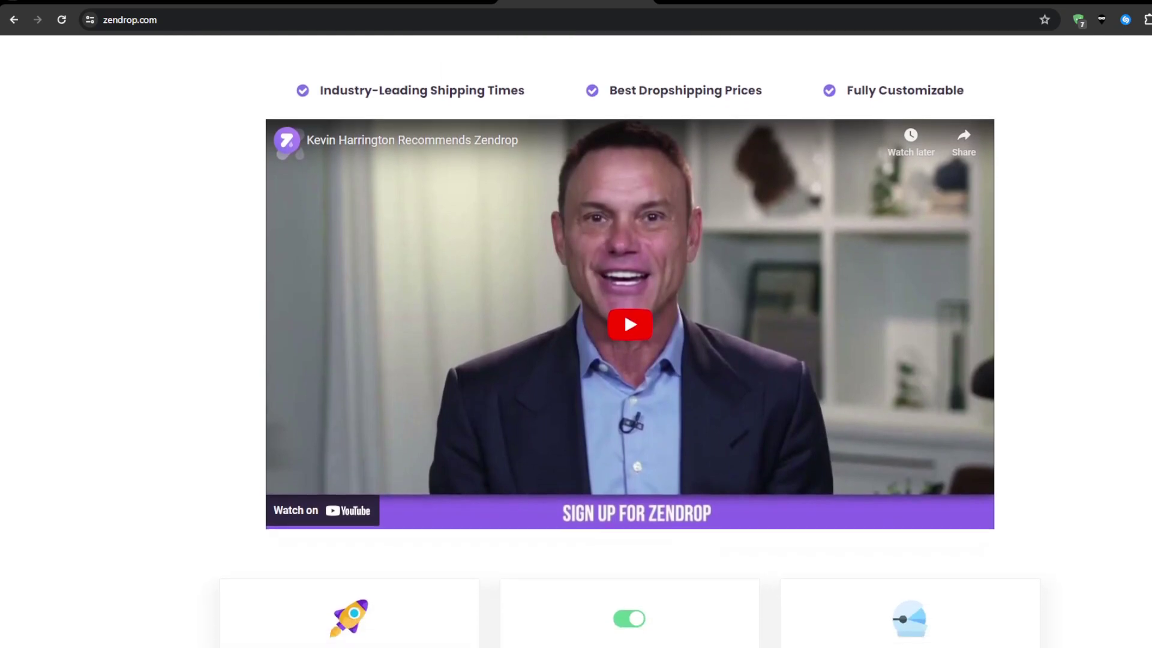
scroll(576, 342, down, 2)
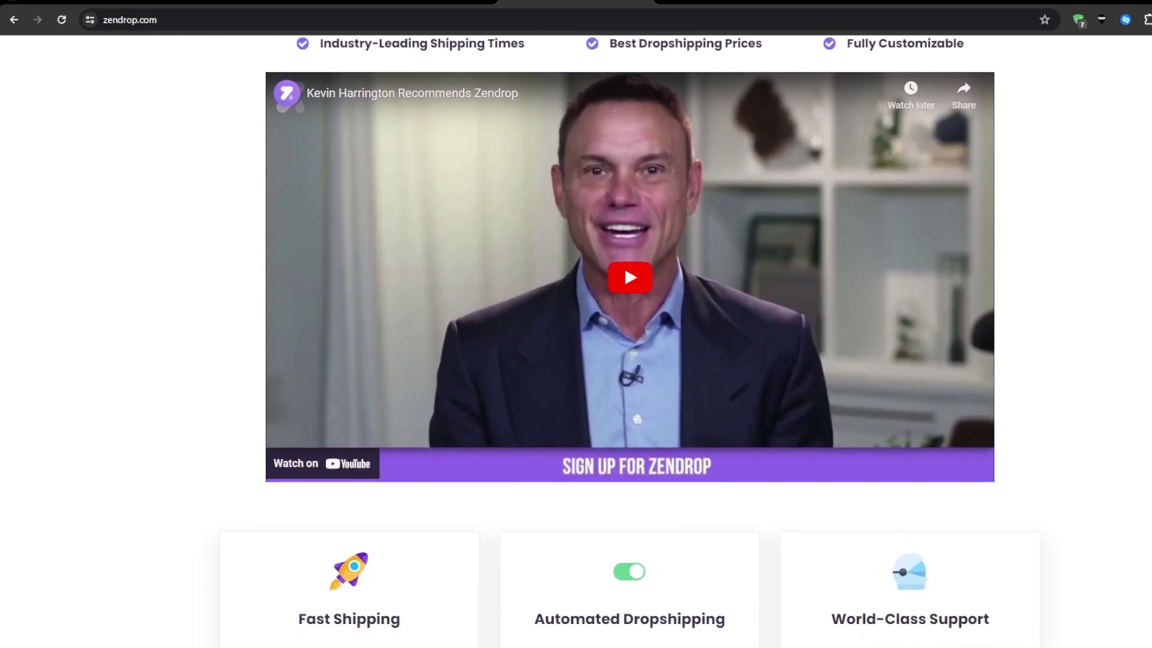
scroll(576, 342, down, 2)
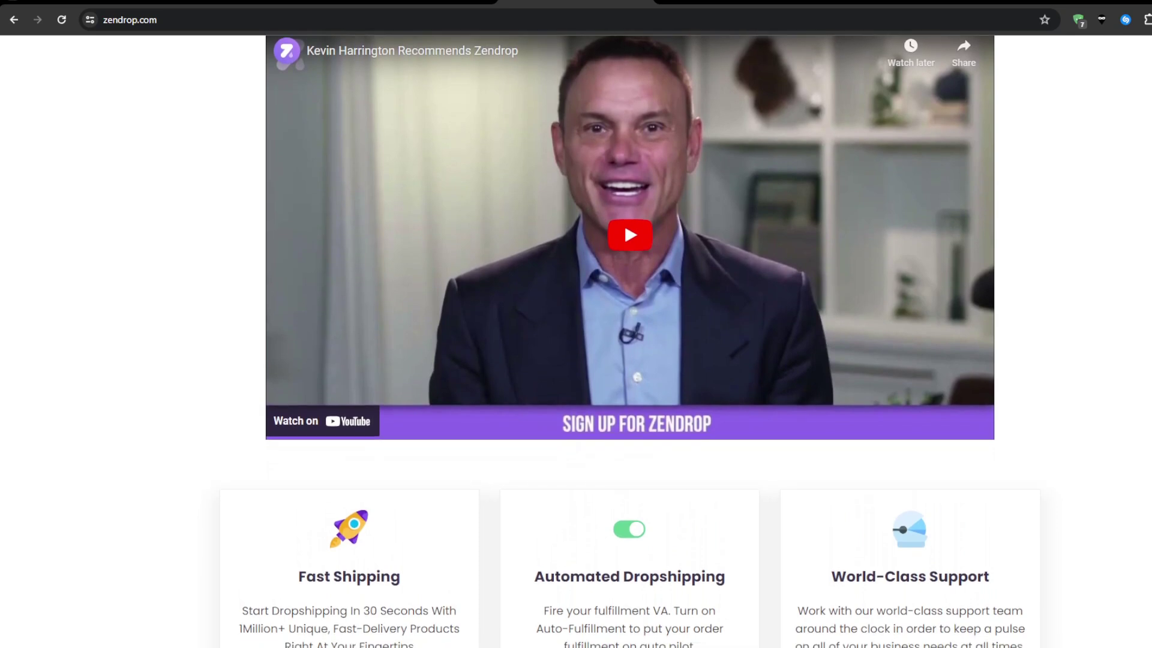
scroll(576, 342, down, 2)
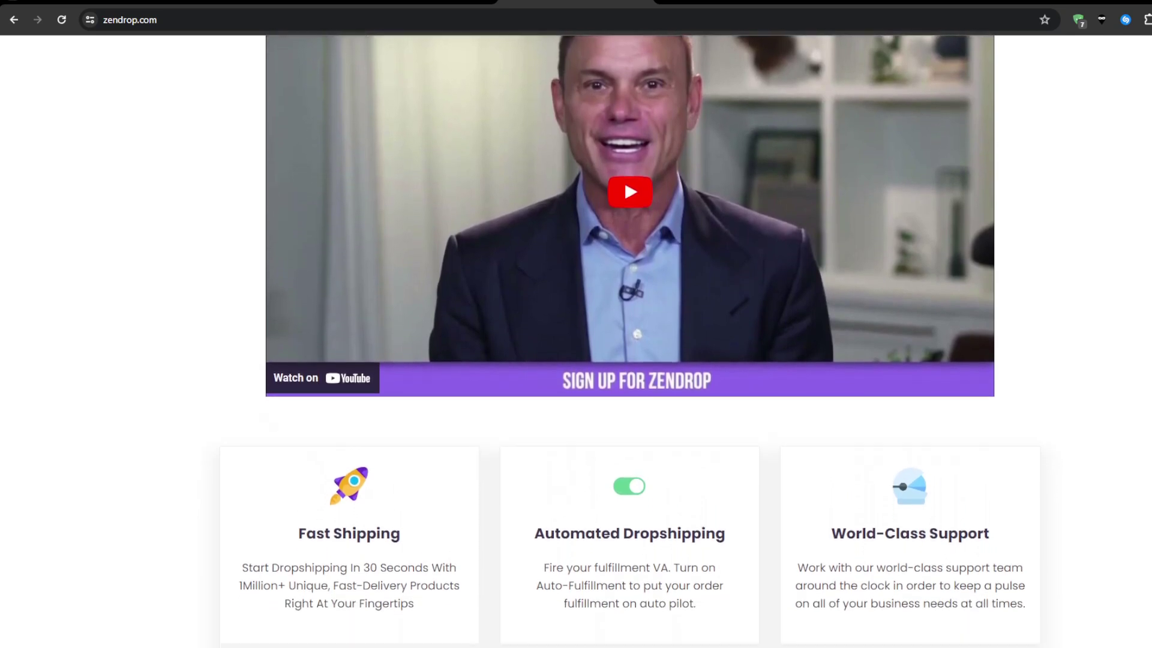
scroll(576, 342, down, 2)
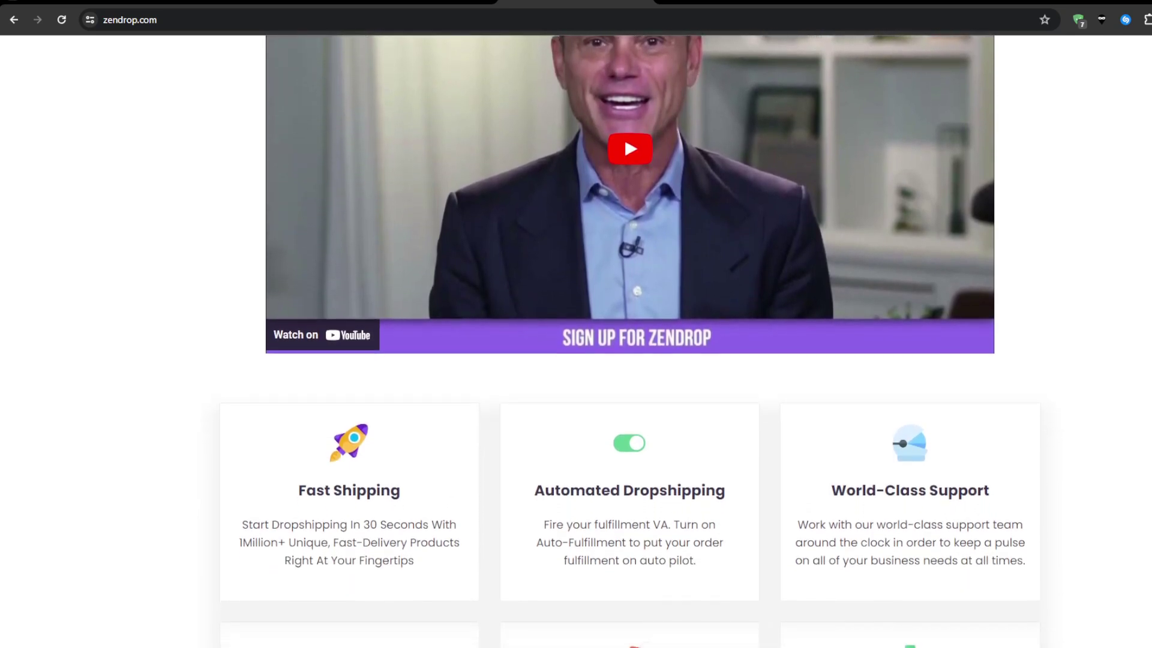
scroll(576, 342, down, 2)
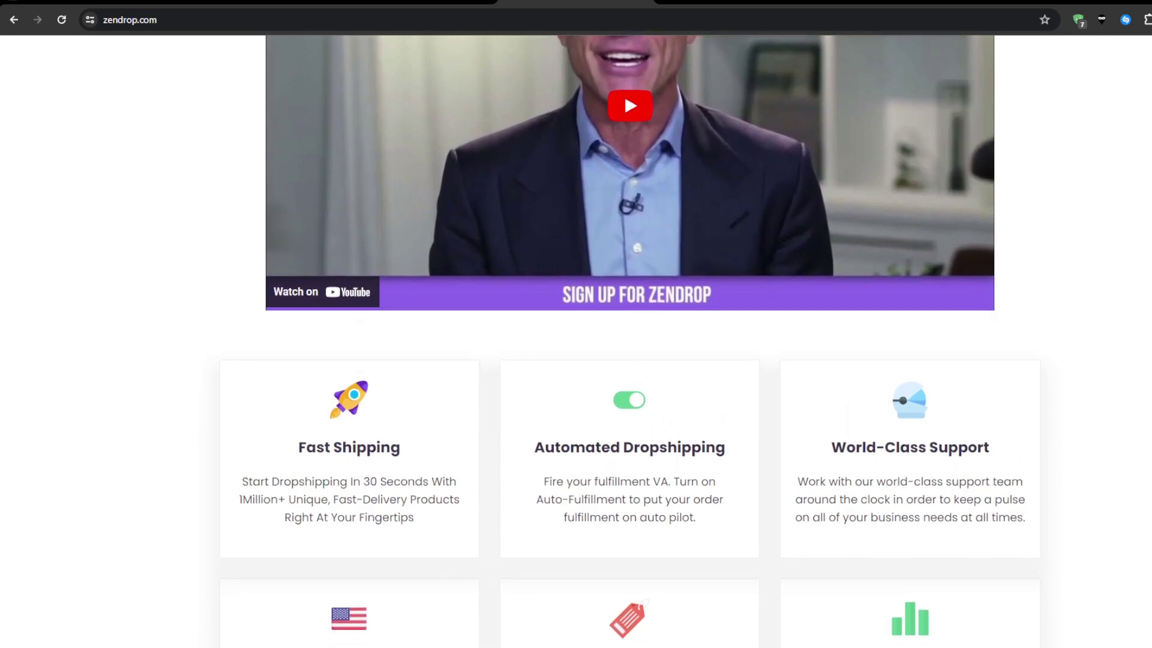
scroll(576, 342, down, 2)
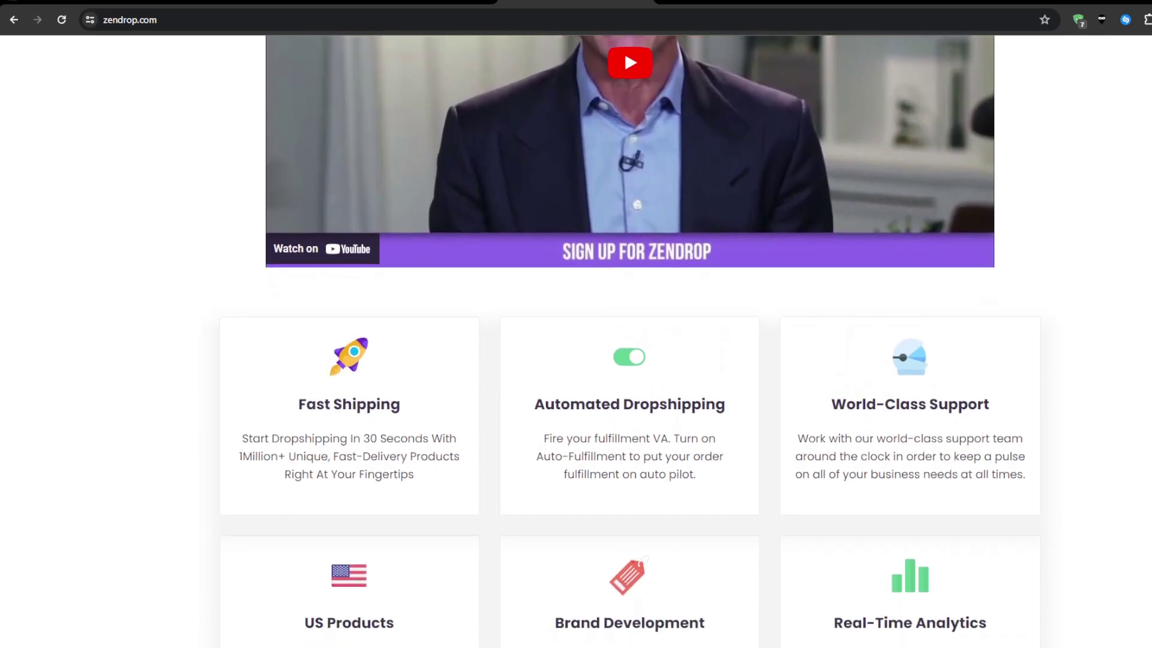
scroll(576, 342, down, 2)
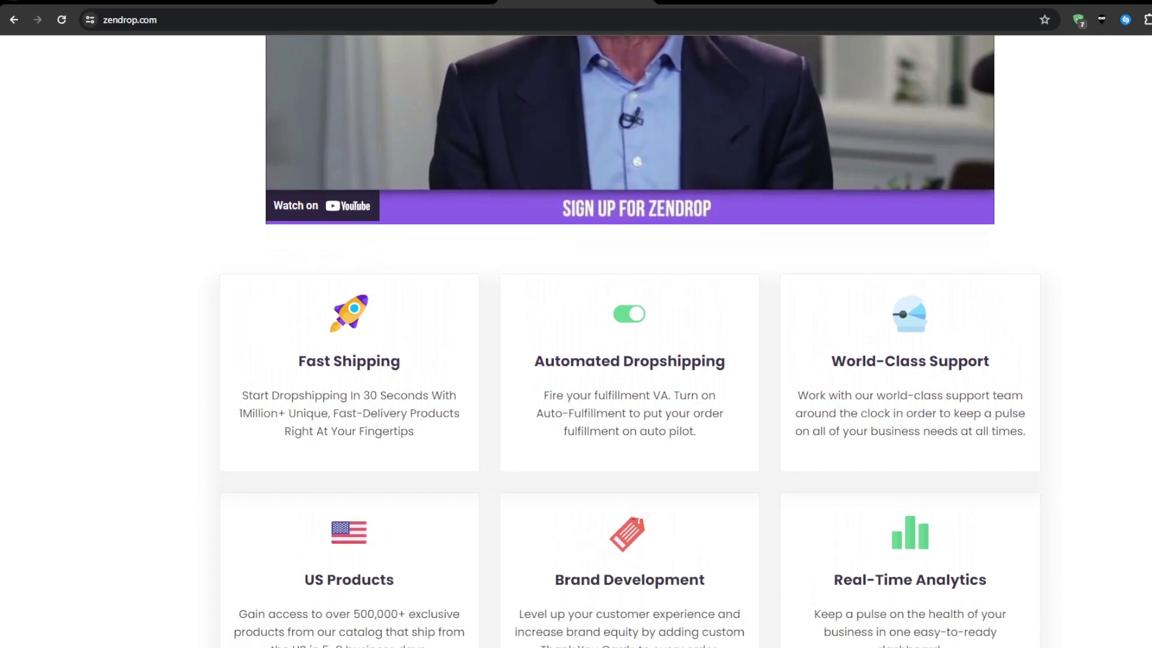
scroll(576, 342, down, 2)
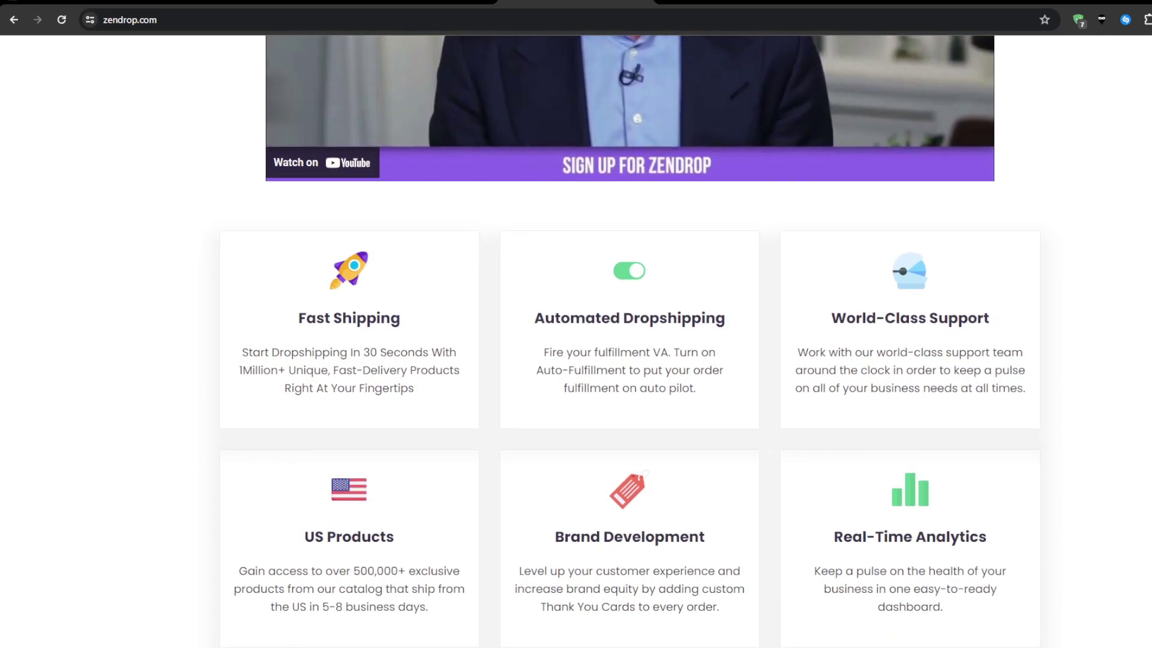
scroll(576, 342, down, 2)
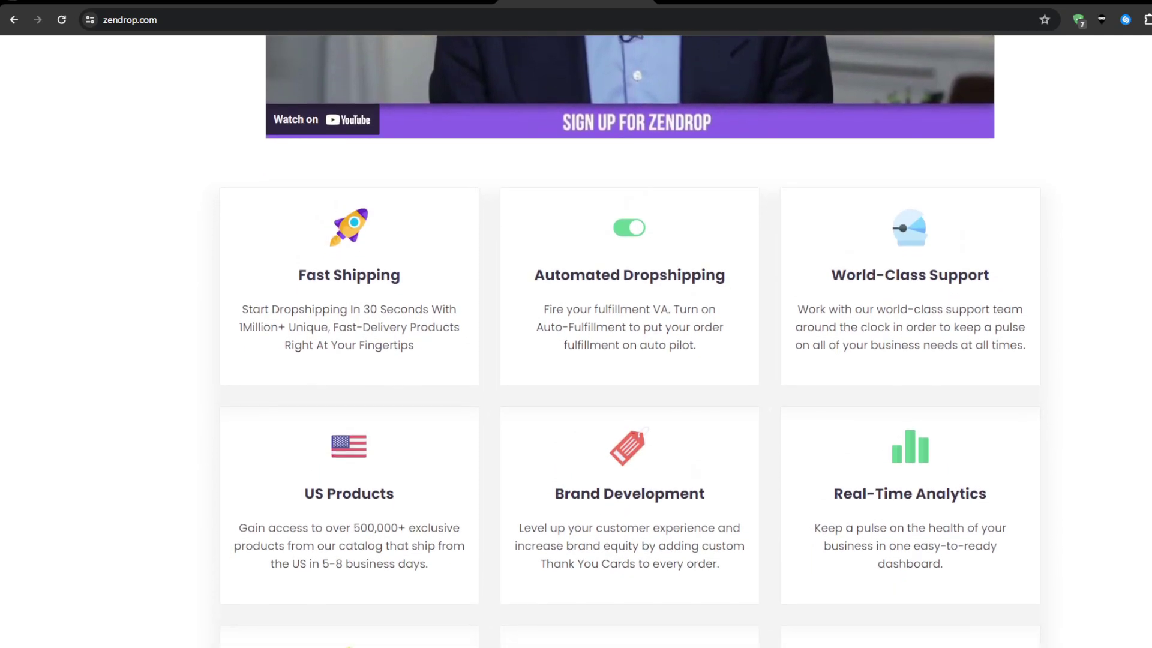
scroll(576, 342, down, 2)
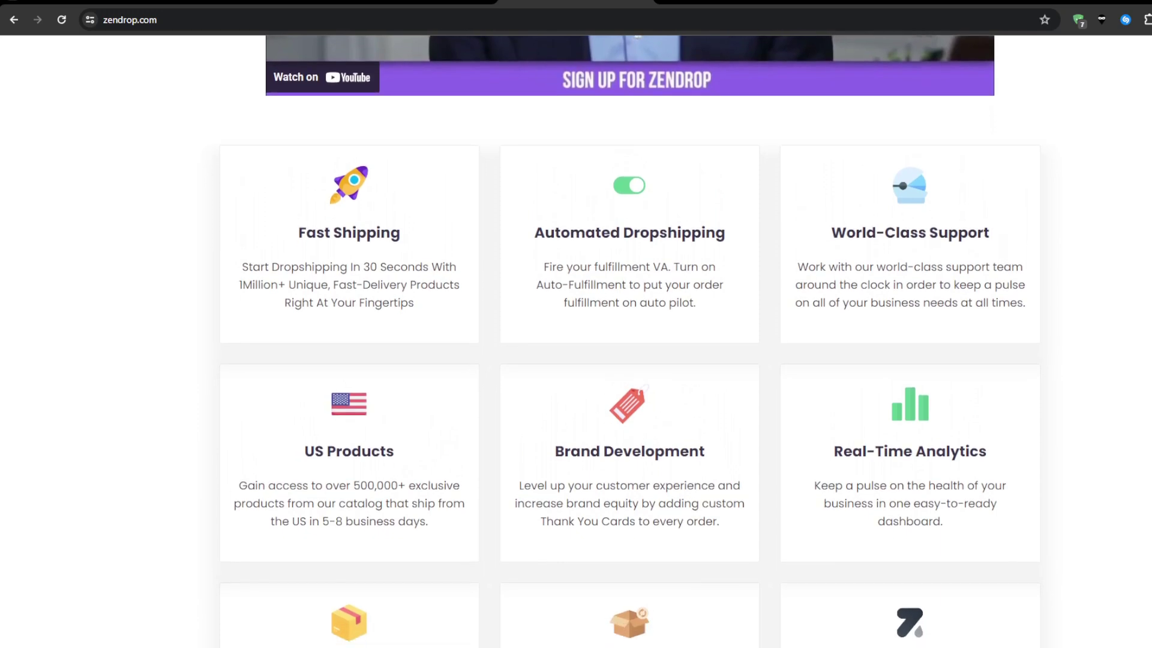
scroll(576, 342, down, 2)
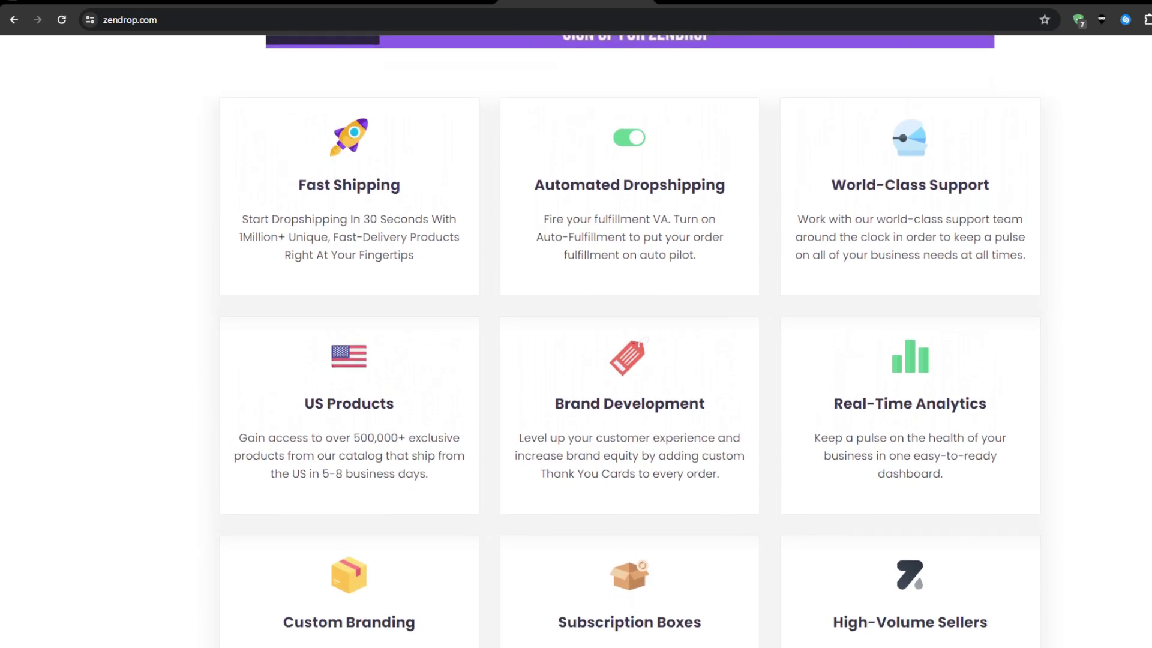
scroll(576, 342, down, 2)
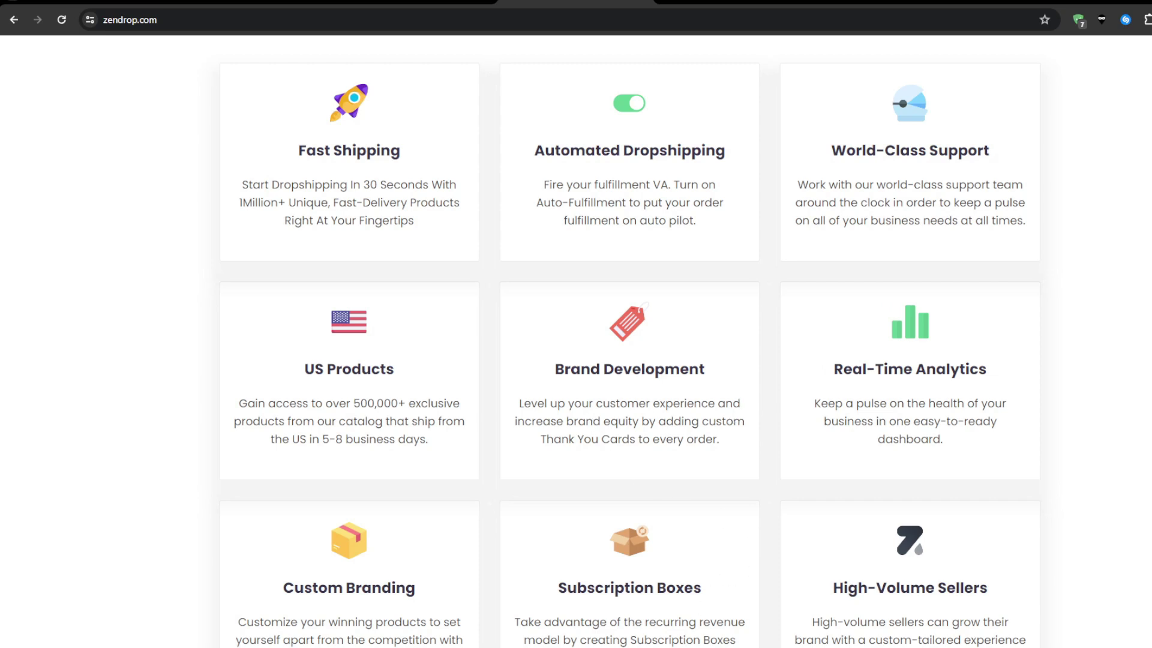
scroll(191, 369, down, 3)
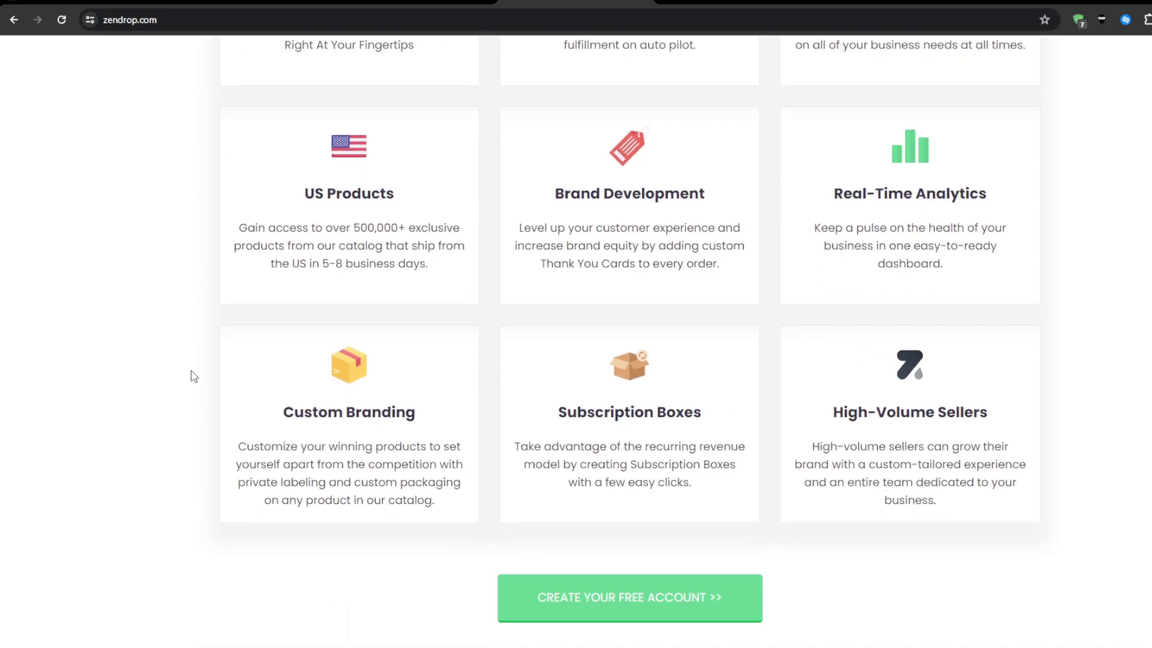
scroll(189, 374, down, 2)
scroll(188, 372, up, 6)
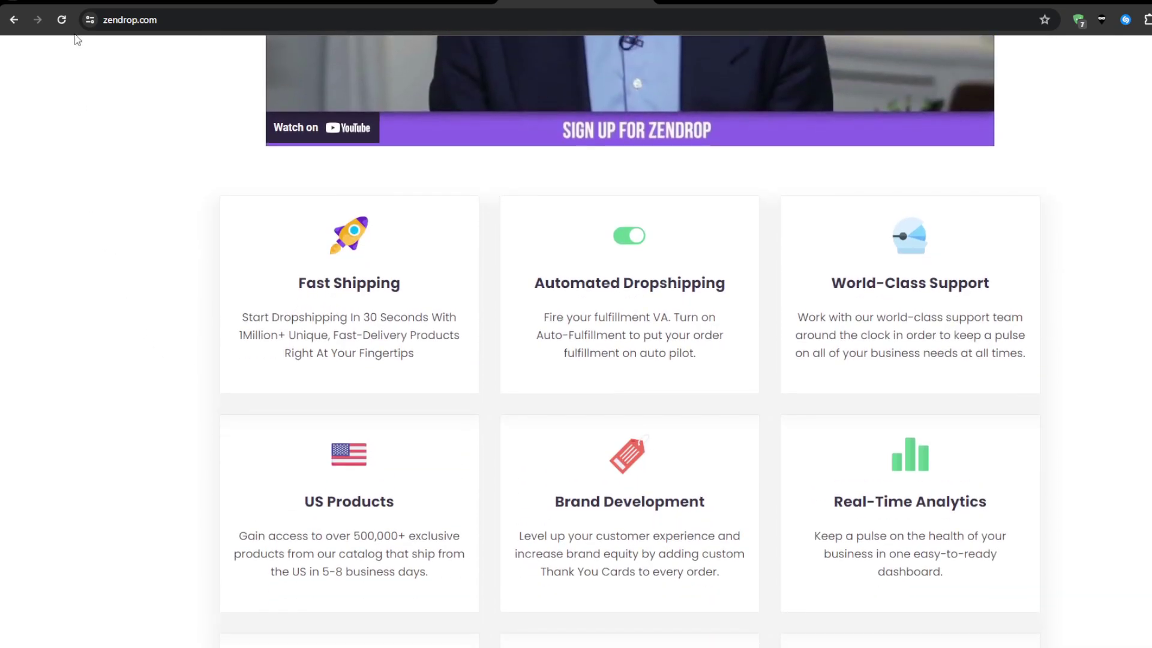
Step: Look over the Shopify Basic $32, Shopify $92 and Advanced $399 plan cards, then go to Shopify's home page
click(261, 3)
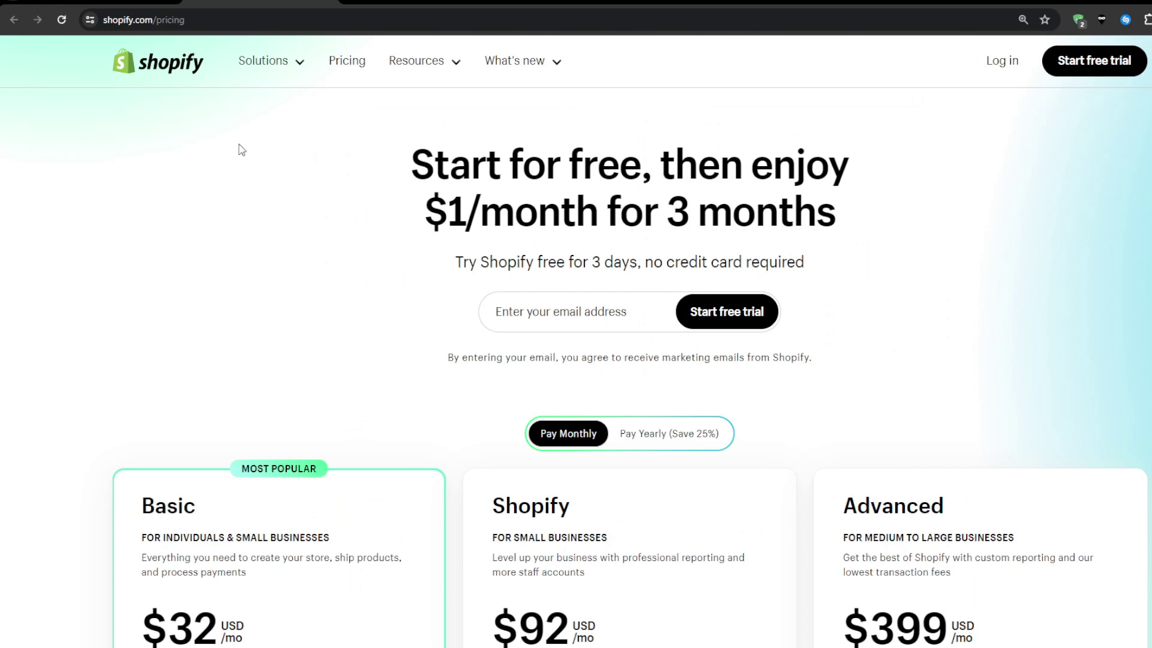
scroll(214, 172, down, 3)
scroll(211, 178, down, 2)
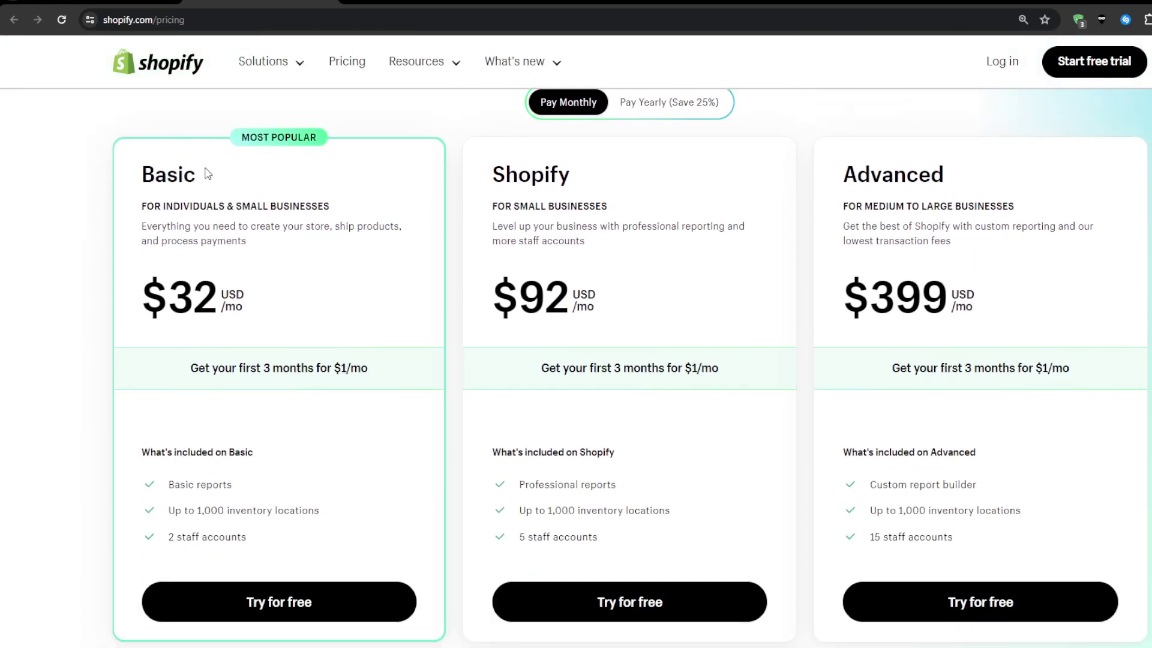
click(111, 54)
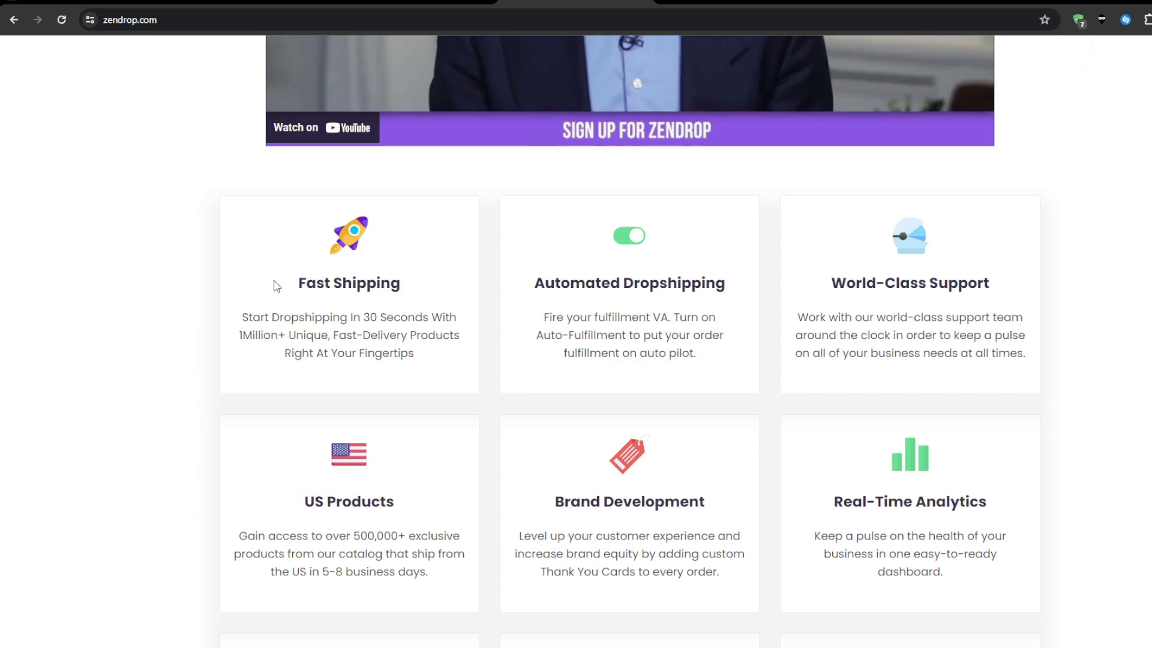
Step: Scroll the Zendrop homepage back up to the 'Meet Zendrop.' headline and Create Your Free Account button
scroll(5, 363, down, 1)
scroll(48, 402, up, 10)
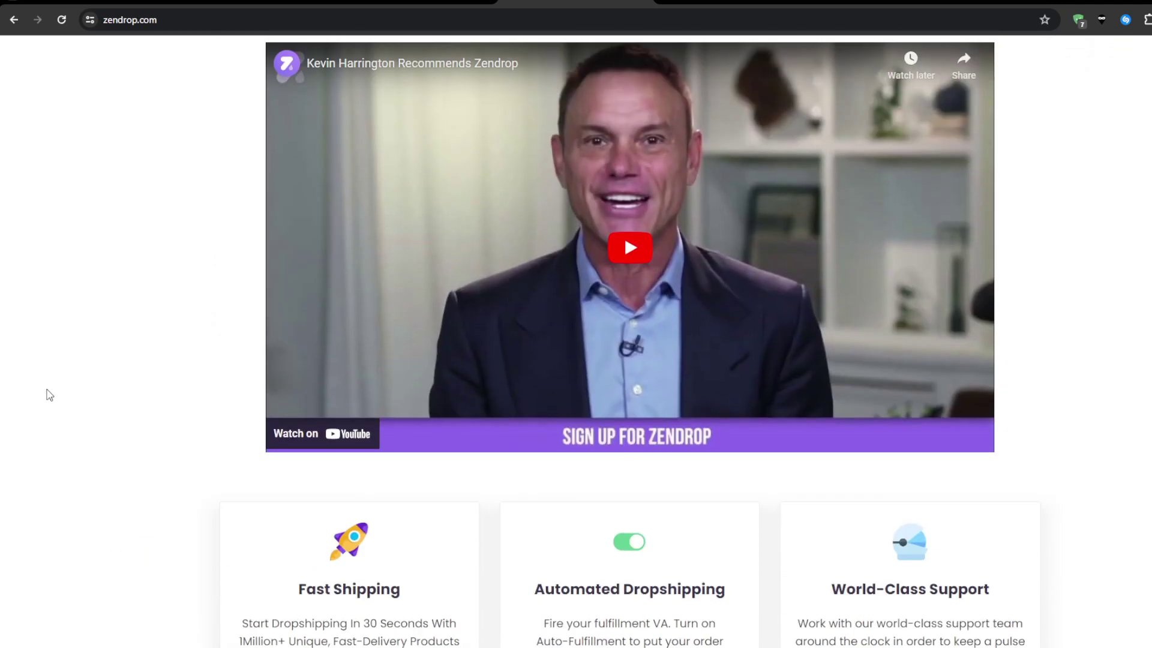
scroll(45, 396, up, 3)
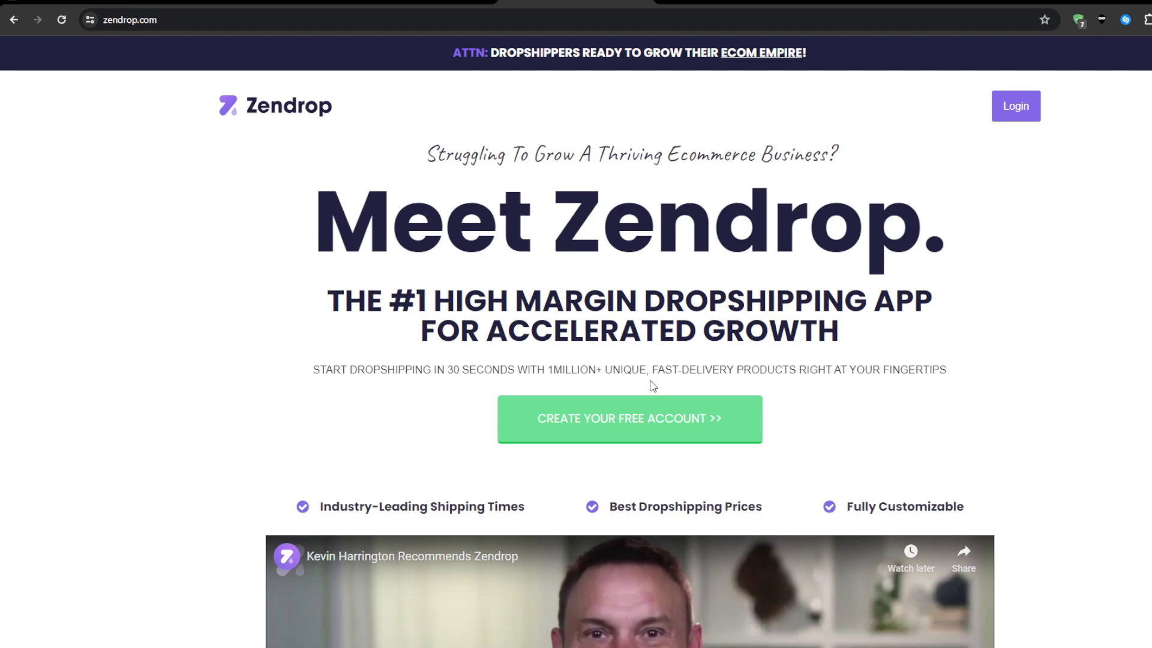
Step: Create a free Zendrop account, close the Training popup, and return to the Shopify pricing tab
click(627, 424)
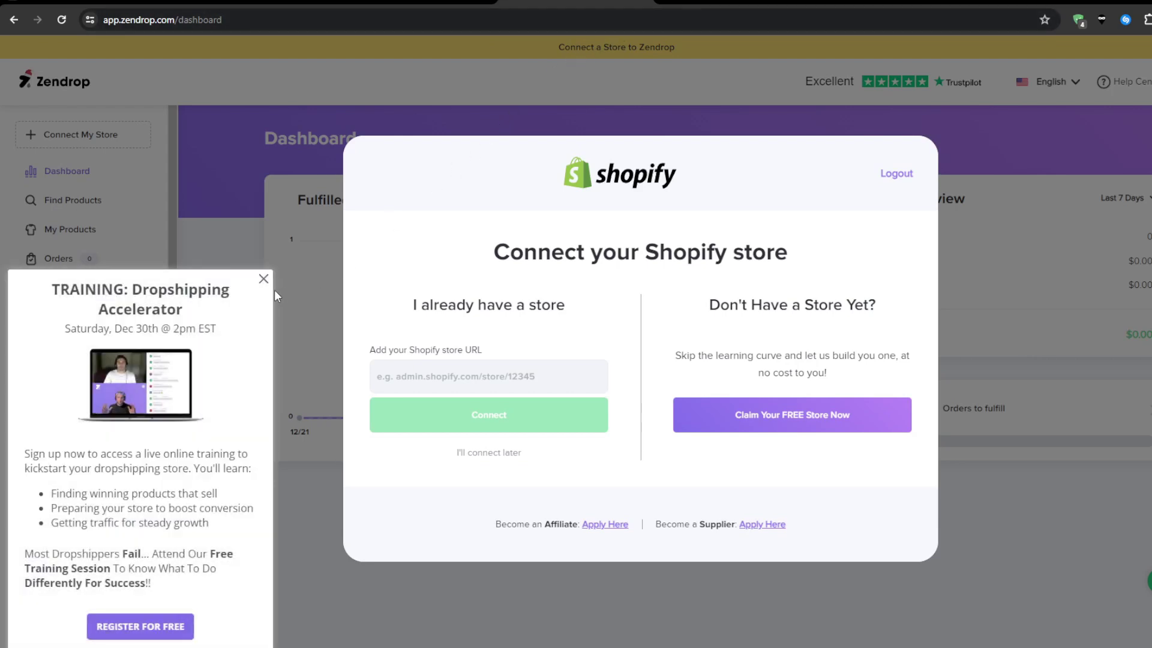
click(263, 279)
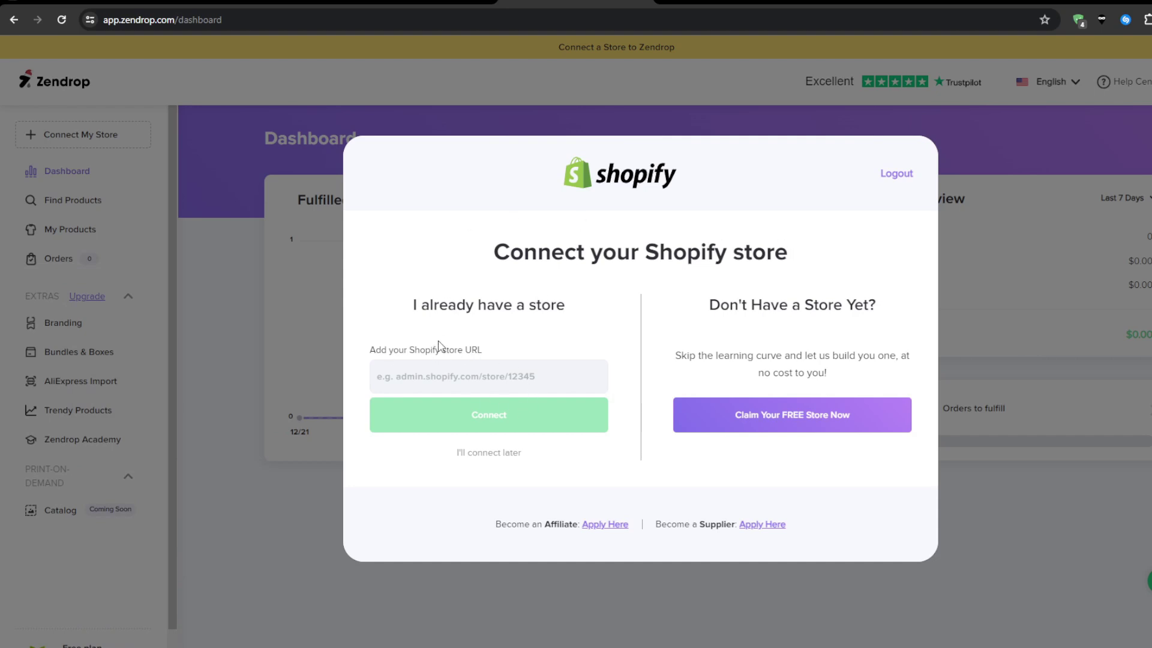
click(115, 9)
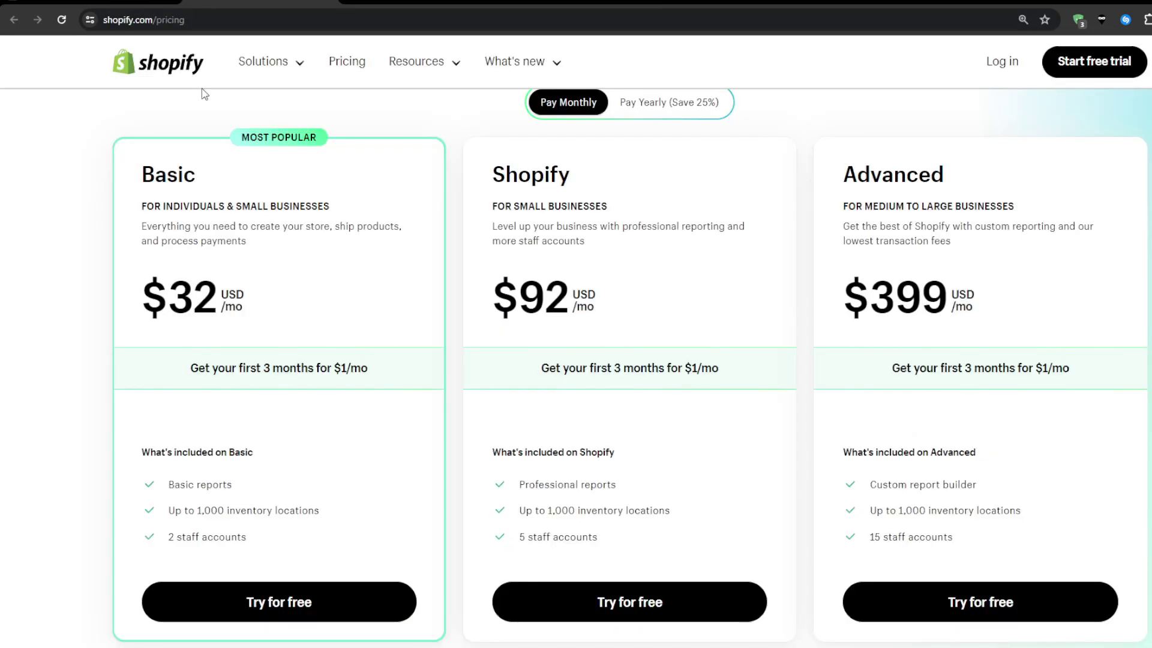
Step: In the Shopify store admin, expand the setup task lists and open Settings
click(418, 9)
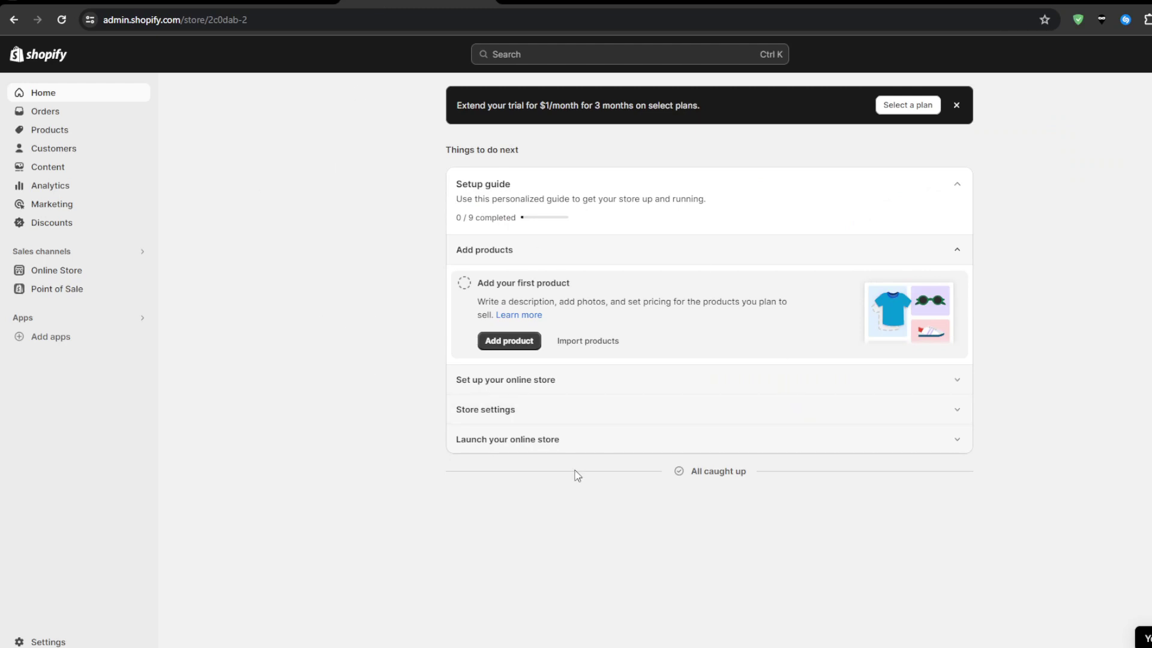
click(510, 384)
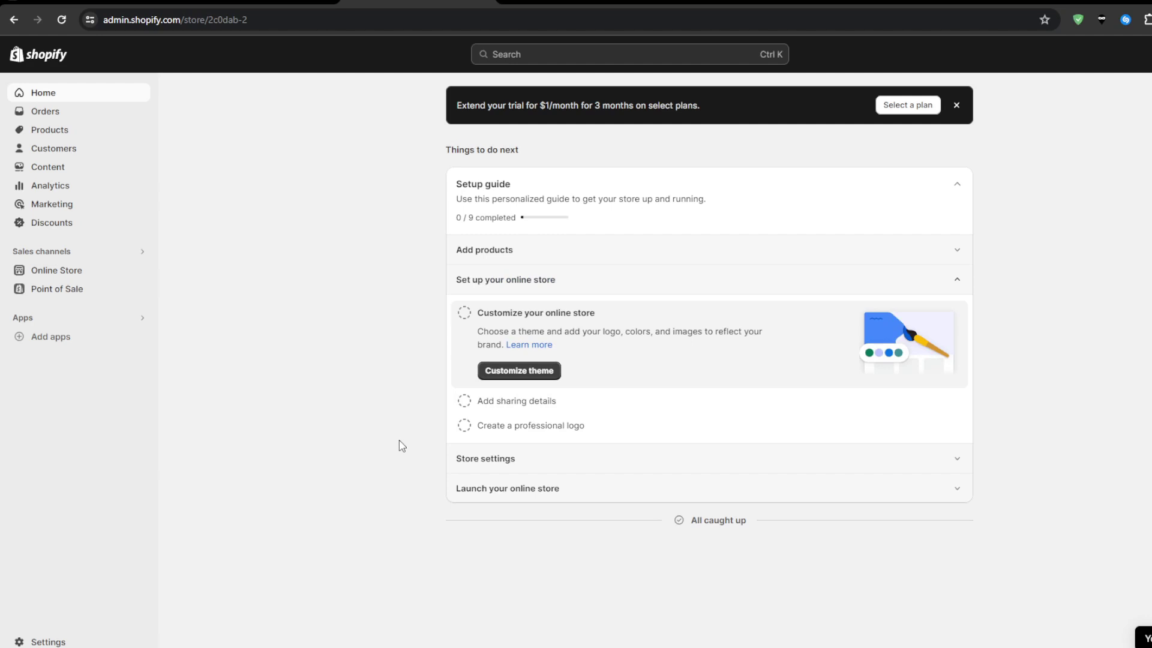
click(450, 459)
click(484, 250)
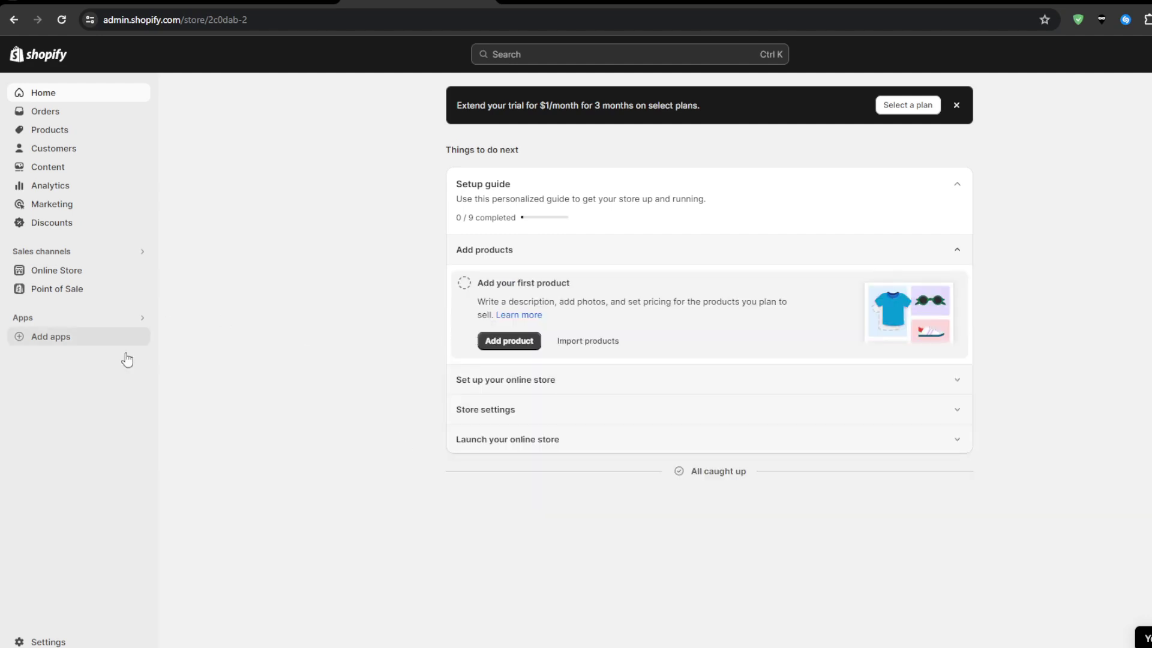
click(60, 642)
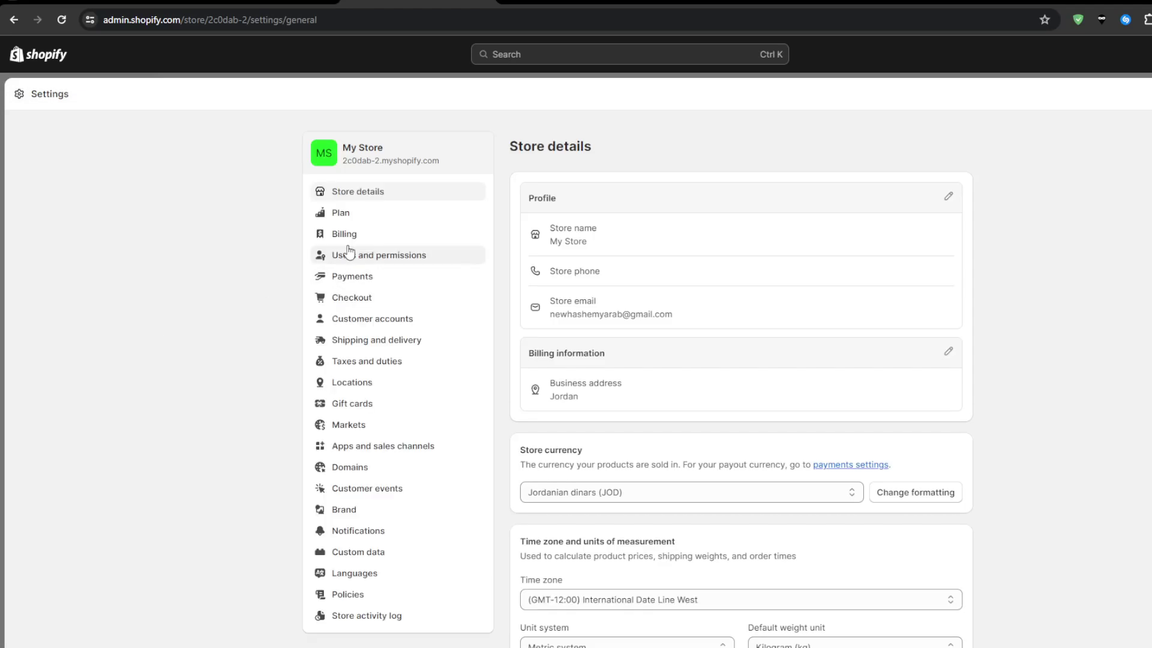
Step: Open Domains and select the store's myshopify.com domain name for copying
scroll(321, 336, down, 1)
click(324, 402)
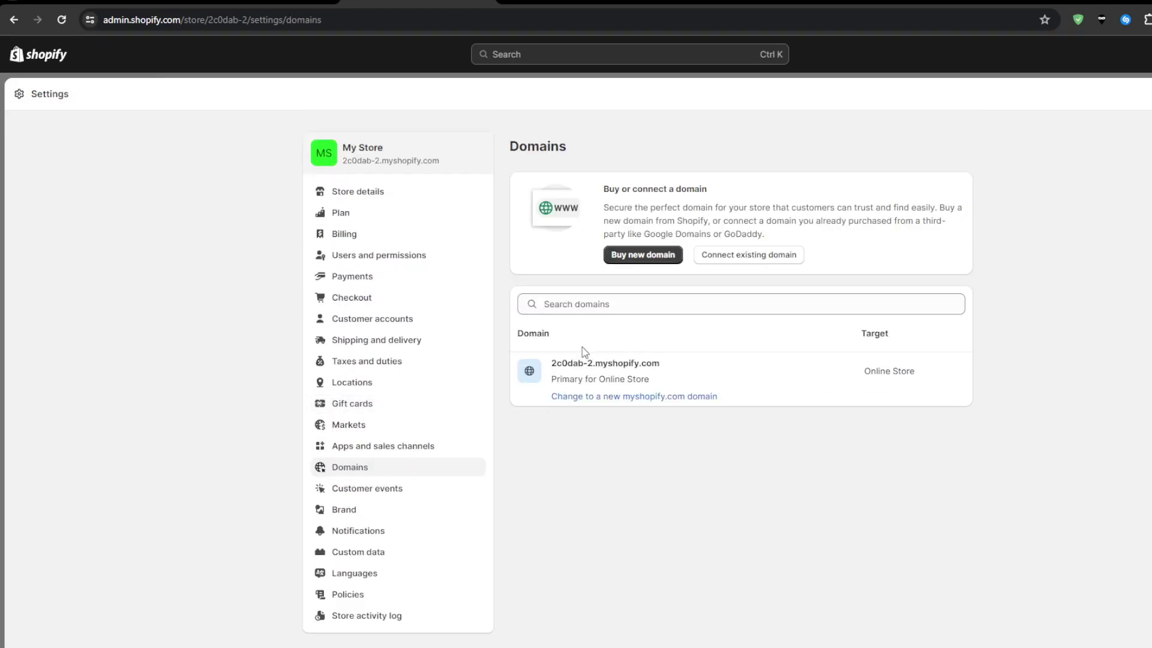
drag(663, 365, 550, 367)
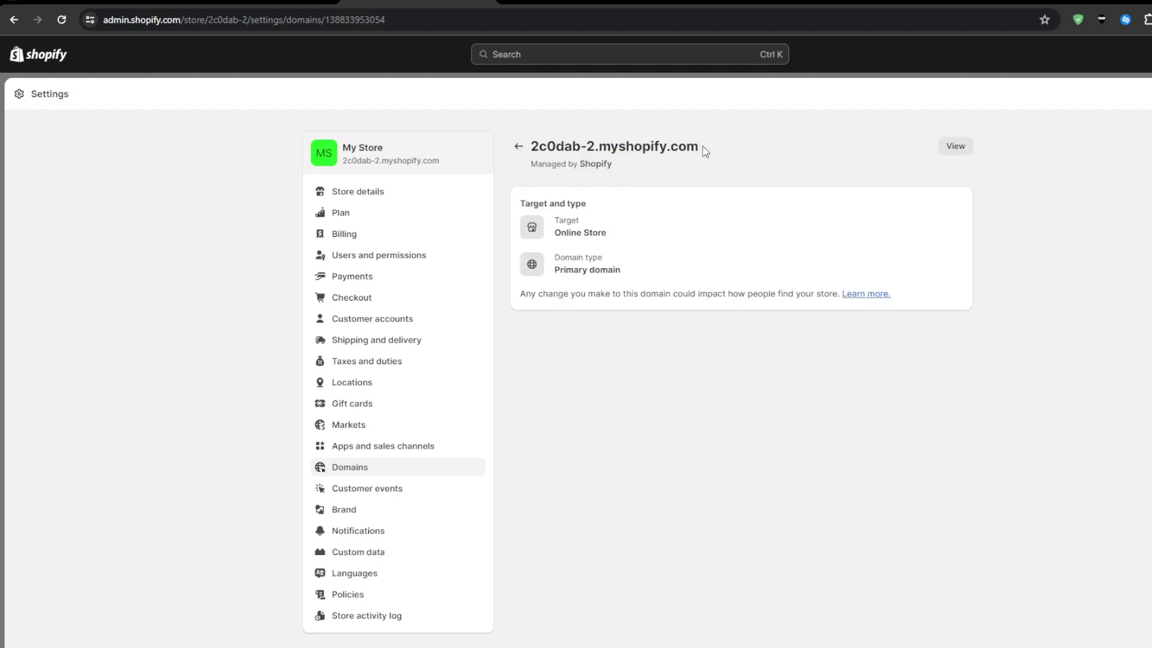
drag(701, 147, 532, 147)
key(ctrl+c)
Step: Paste the myshopify.com address into Zendrop's store URL field, connect, and approve installing the Zendrop app
click(570, 3)
click(480, 384)
key(ctrl+v)
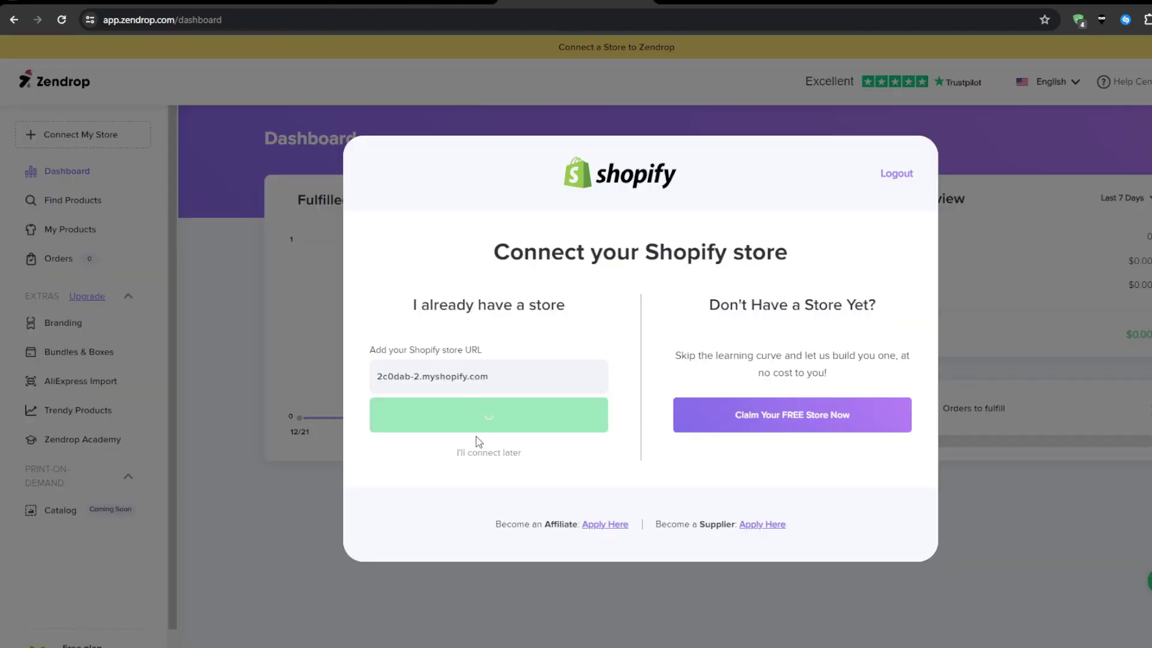
click(480, 420)
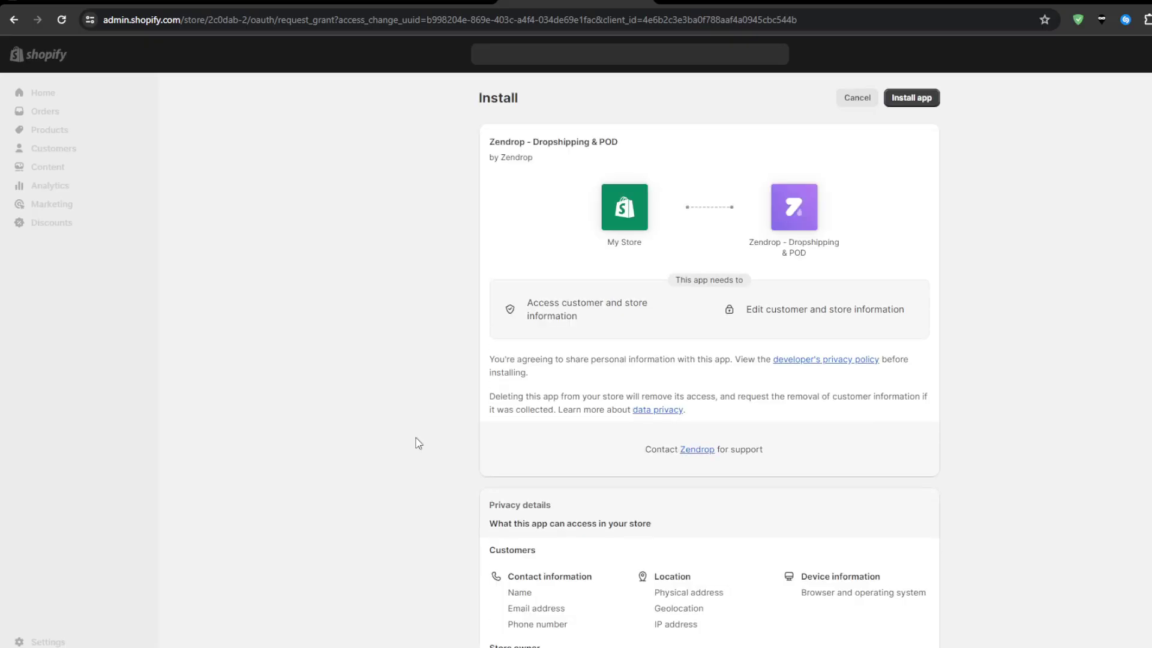
click(893, 99)
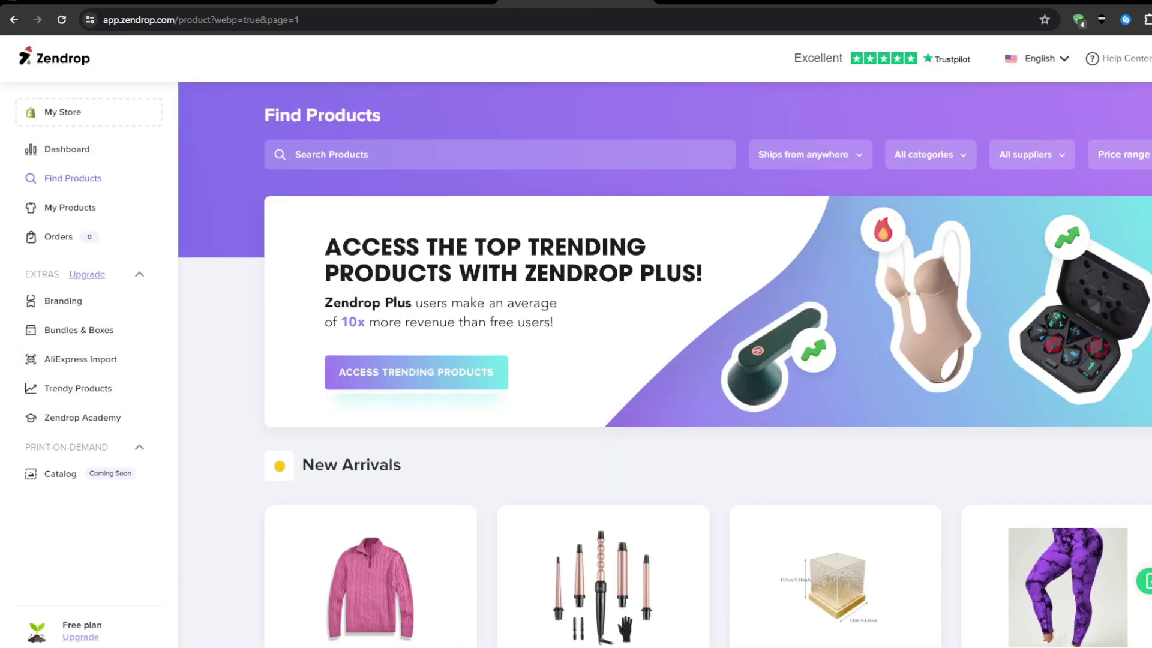
Step: Browse down the Find Products catalogue of New Arrivals
scroll(264, 278, down, 5)
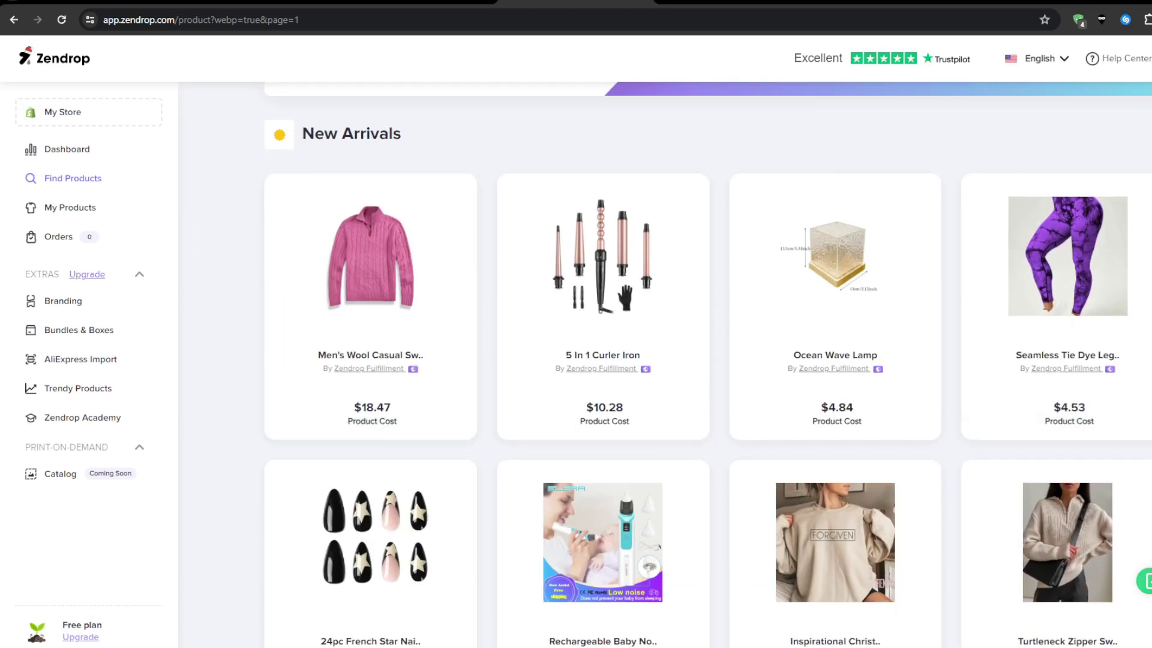
scroll(228, 334, down, 2)
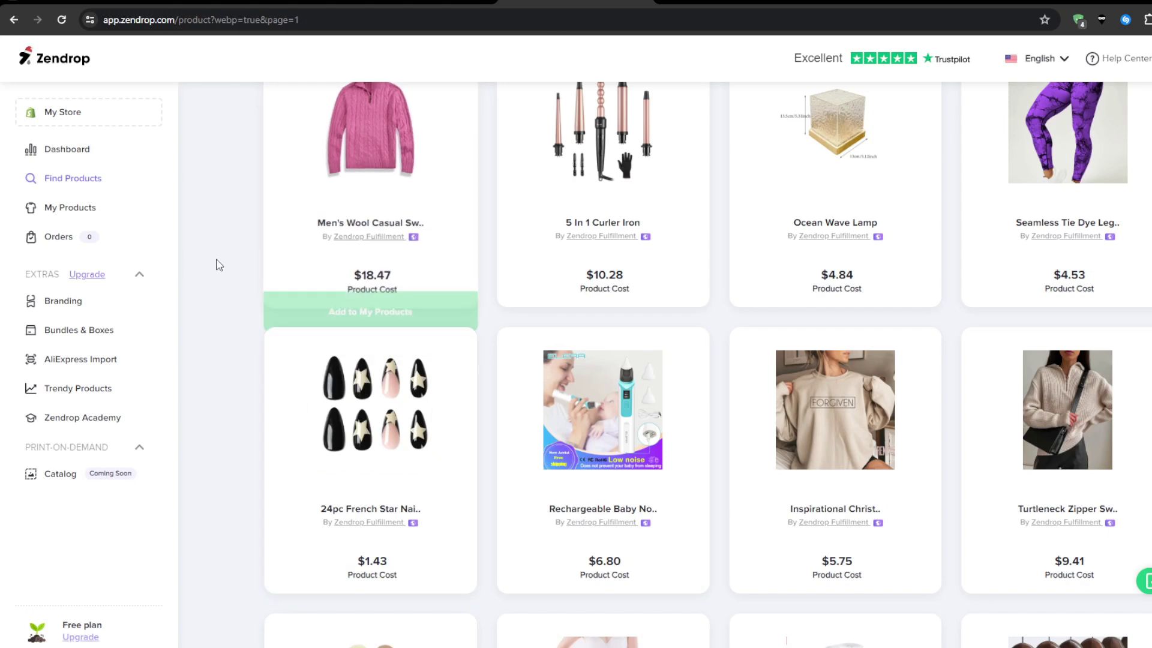
scroll(219, 264, down, 1)
scroll(215, 264, down, 3)
scroll(211, 270, down, 2)
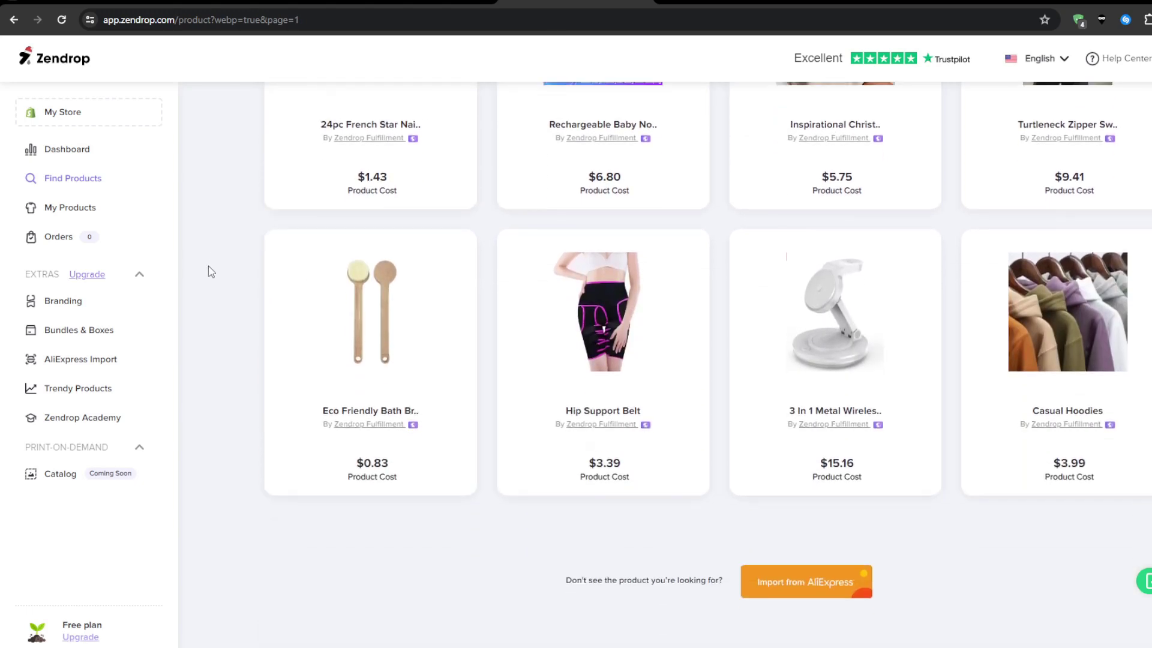
scroll(210, 272, down, 8)
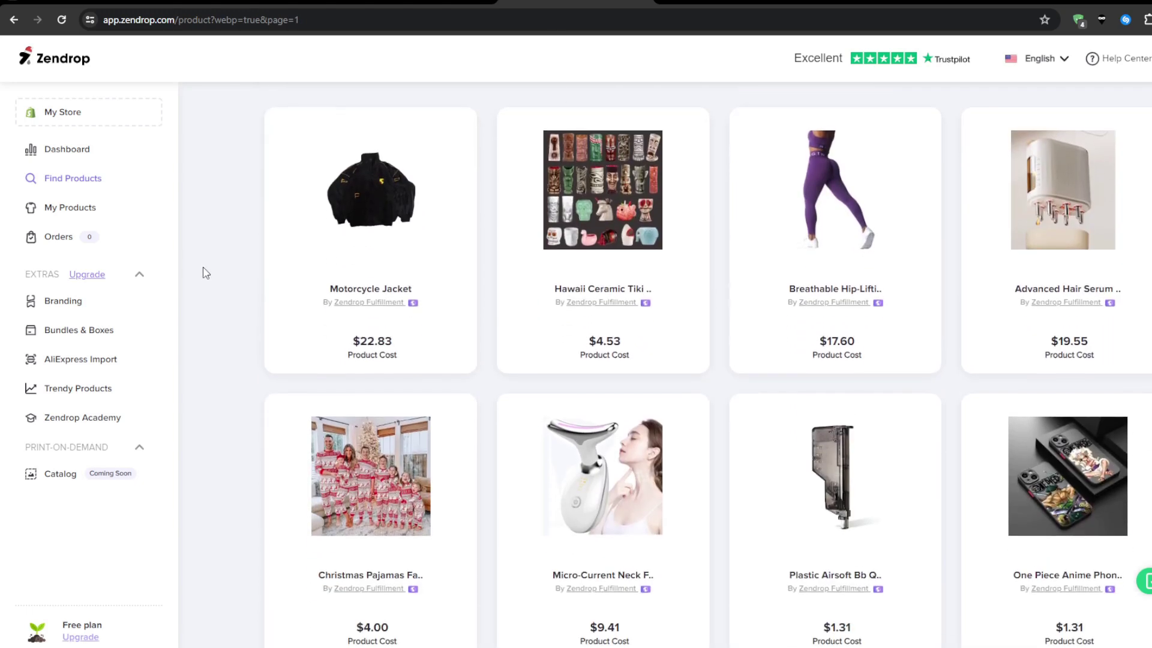
scroll(206, 273, down, 1)
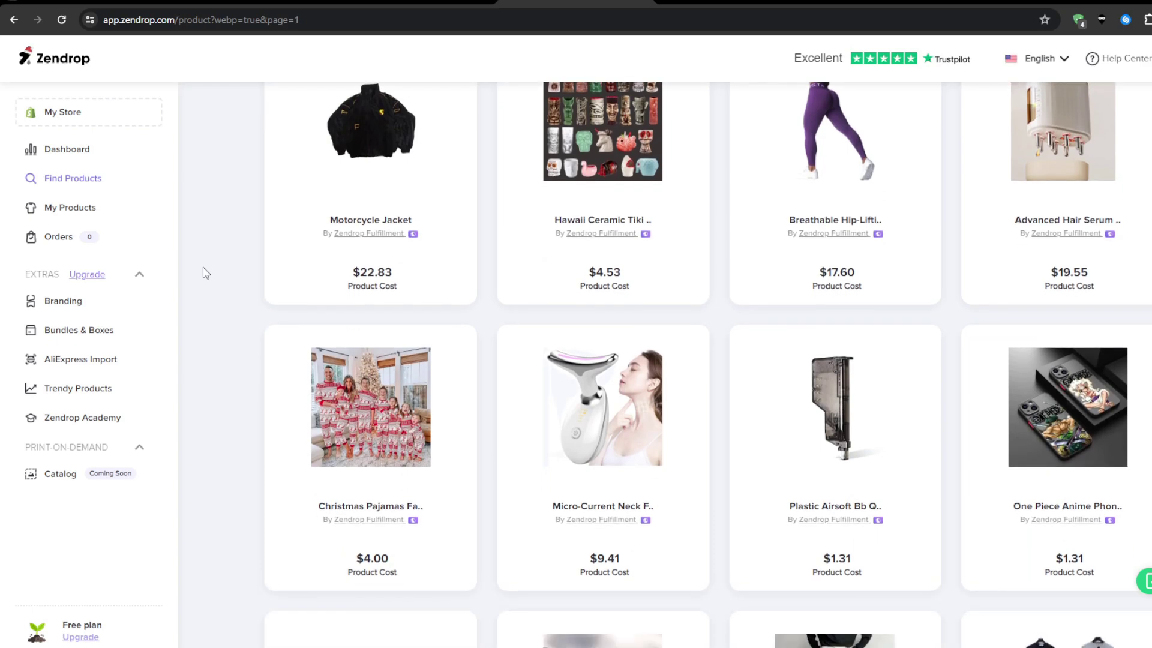
scroll(206, 273, down, 7)
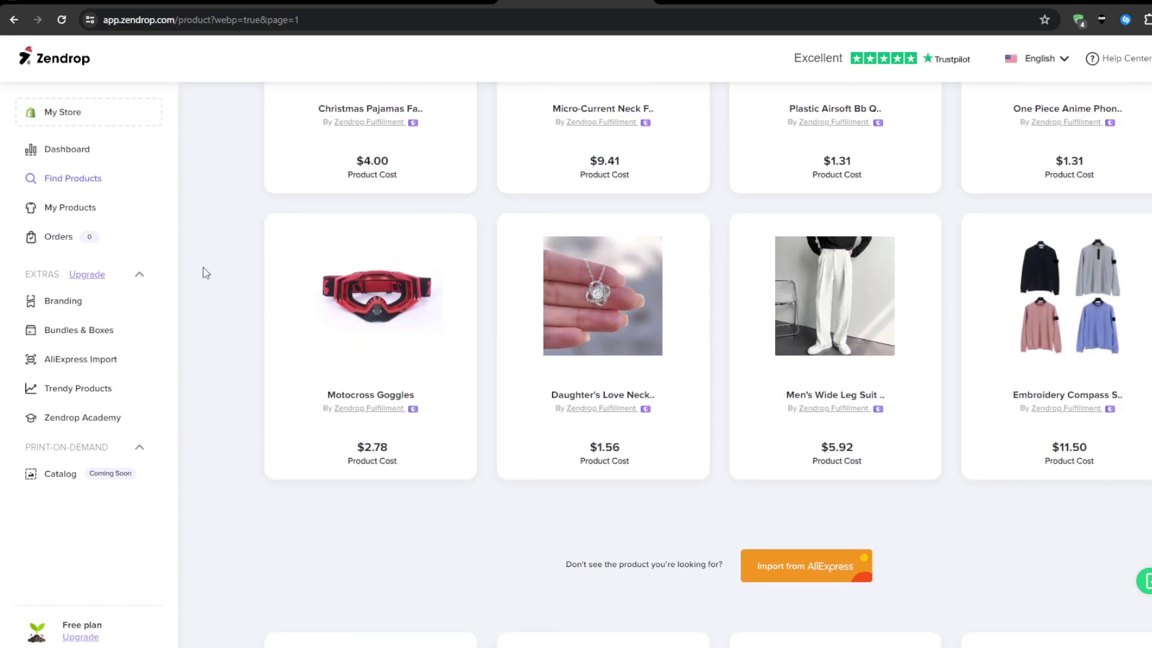
scroll(206, 273, down, 4)
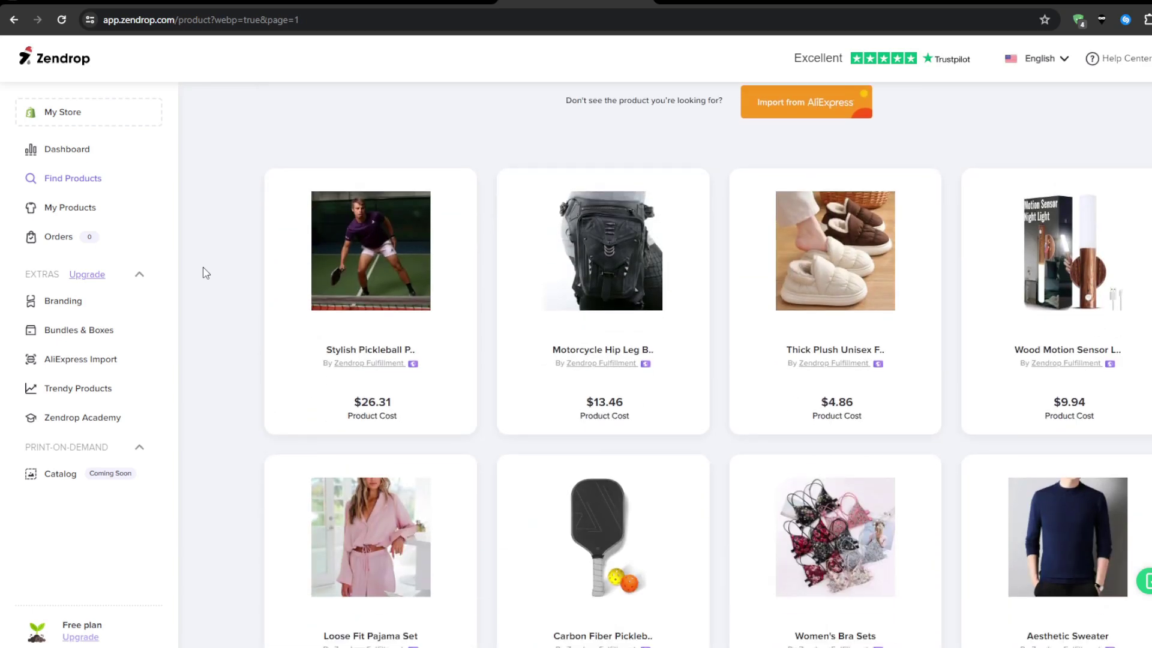
scroll(206, 273, up, 9)
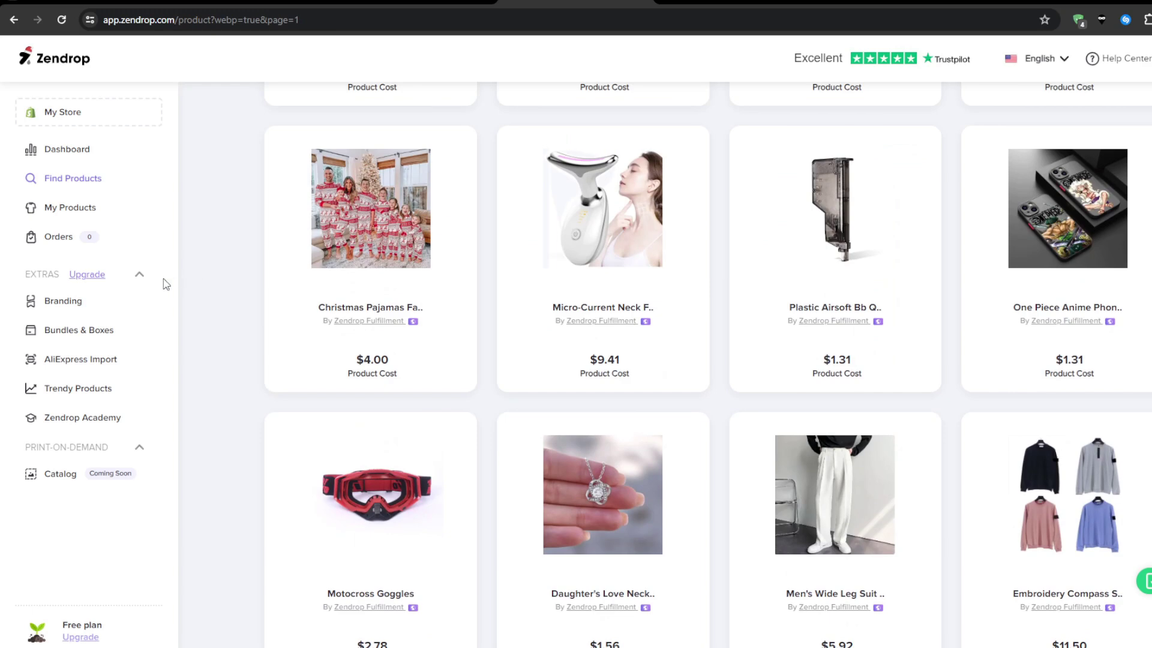
Step: Open Trendy Products and close the $79 Plus plan upgrade prompt
click(90, 389)
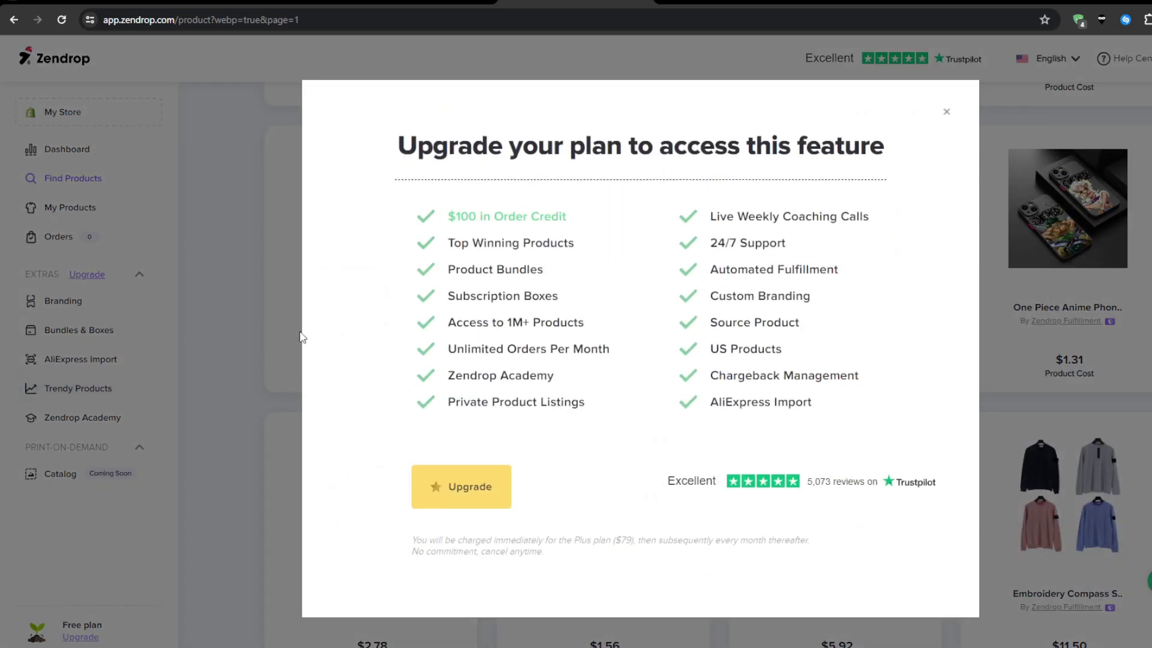
drag(381, 161, 873, 153)
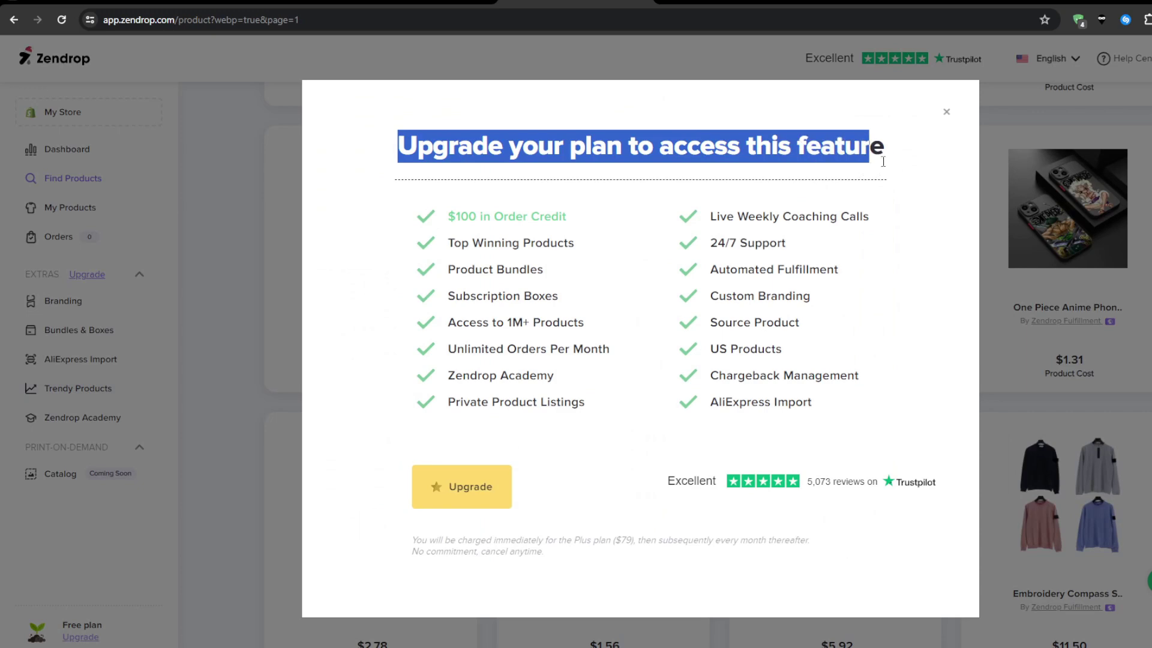
click(912, 135)
click(945, 113)
scroll(280, 311, up, 9)
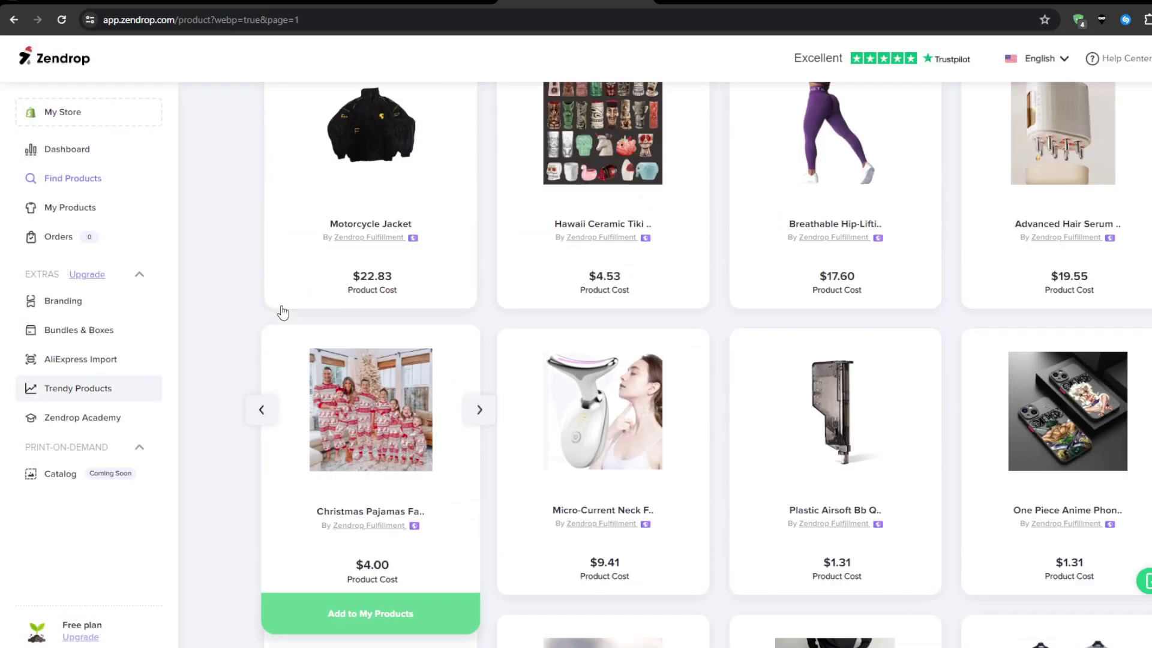
Step: Open the Motorcycle Jacket and review its variants, $22.83 cost and $14.34 shipping
click(303, 315)
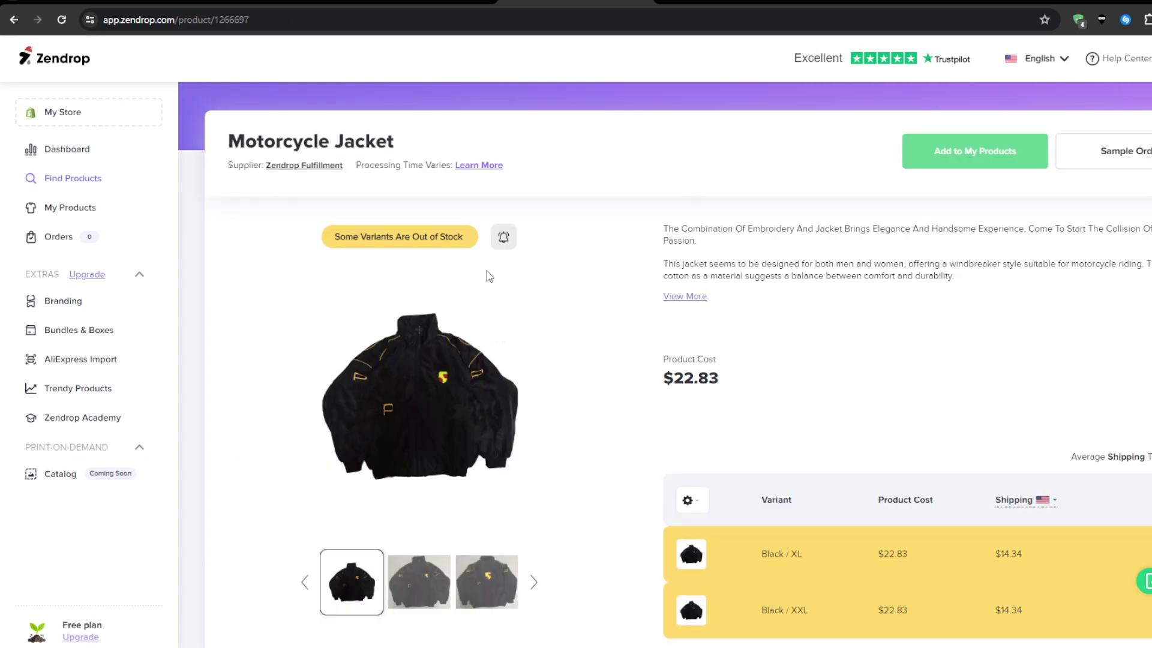
scroll(947, 373, down, 3)
scroll(571, 485, up, 1)
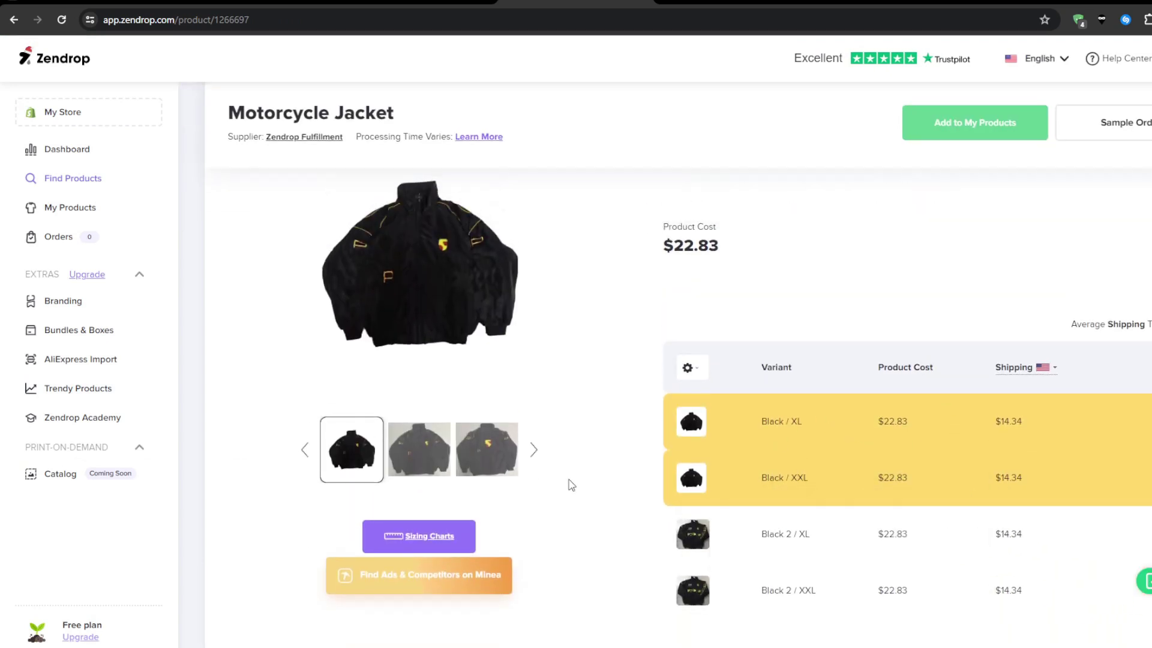
scroll(787, 522, down, 1)
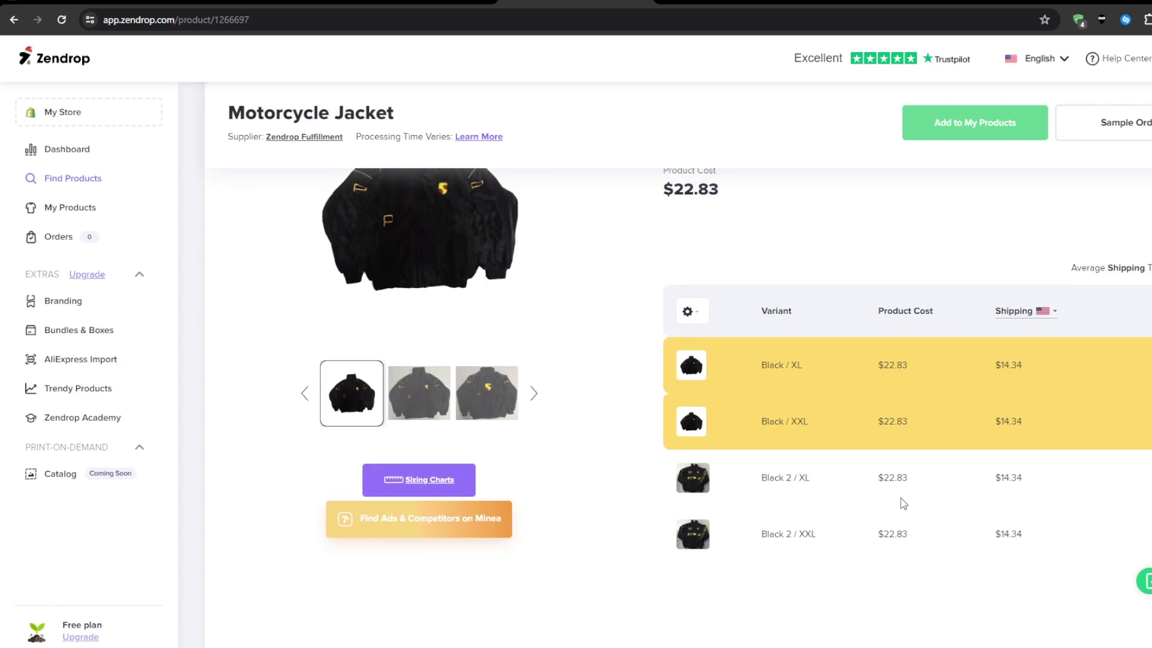
scroll(903, 503, up, 3)
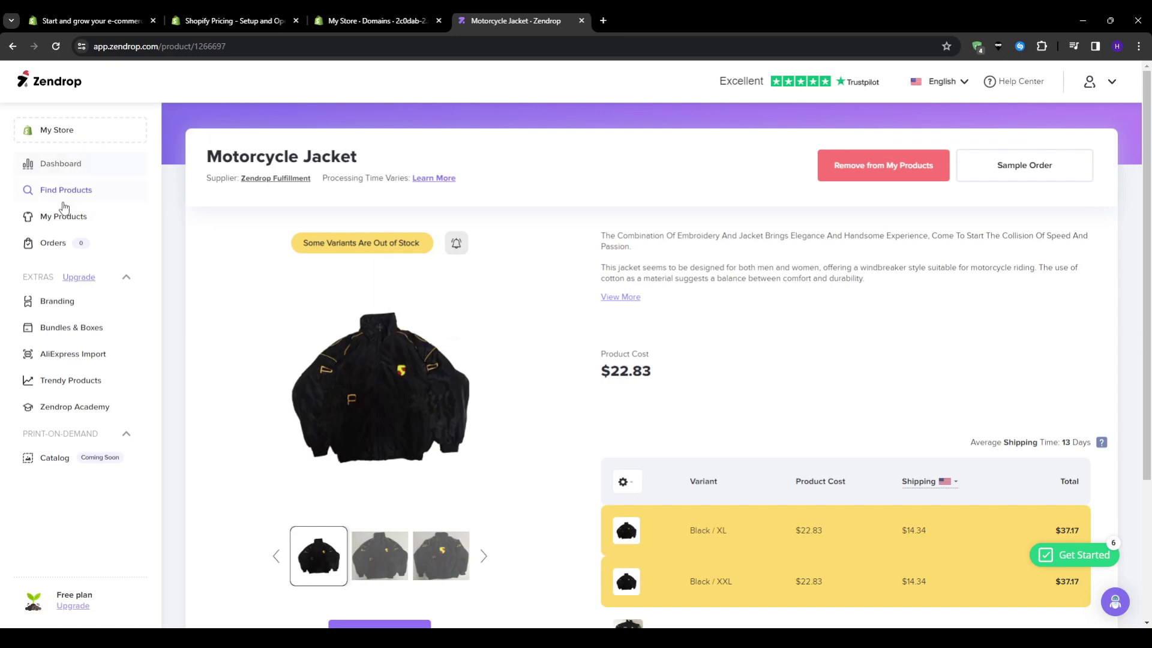
Step: Check the empty Orders page, dismiss the Order Filters tip, and open My Products
click(63, 250)
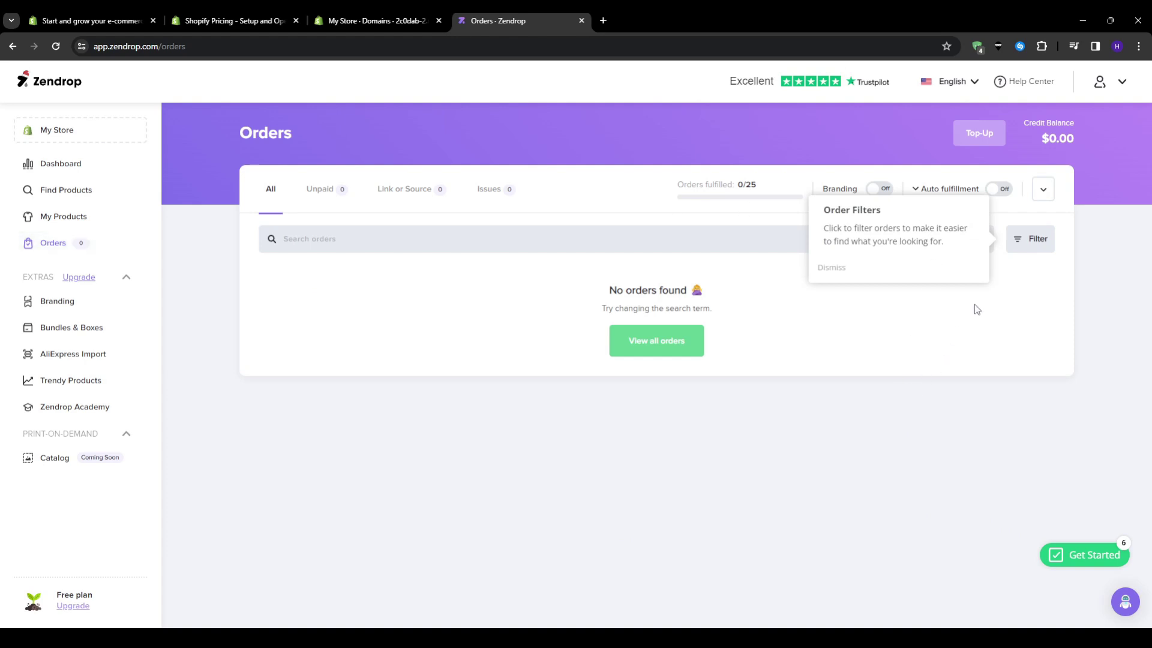
click(834, 270)
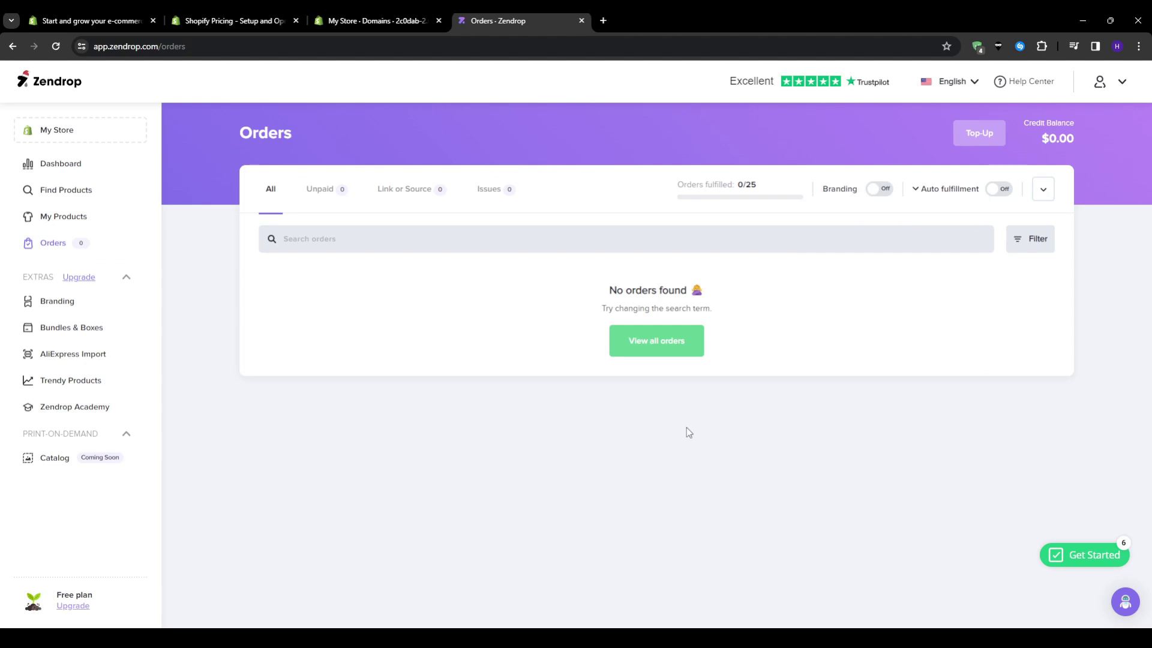
click(113, 223)
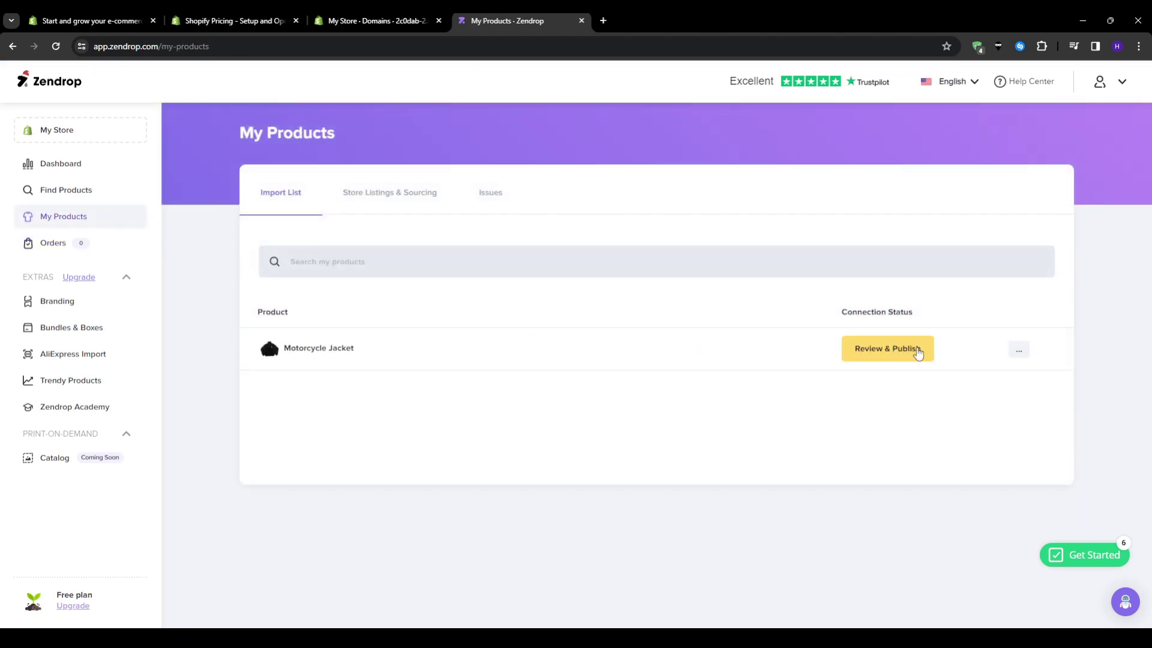
click(1017, 352)
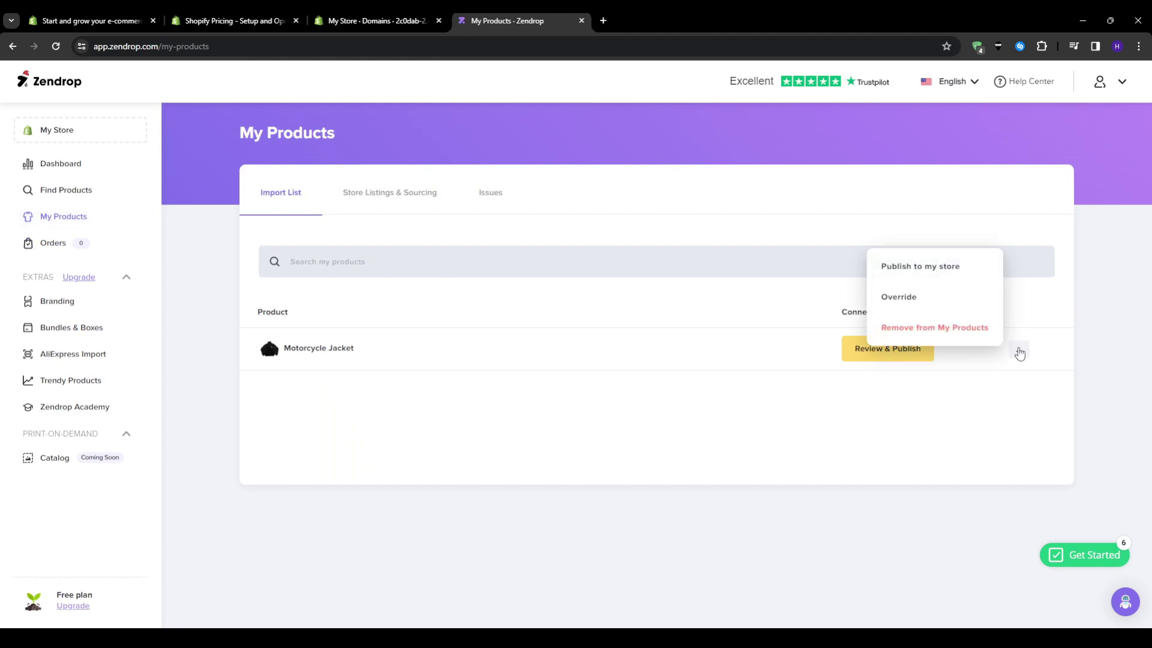
click(913, 354)
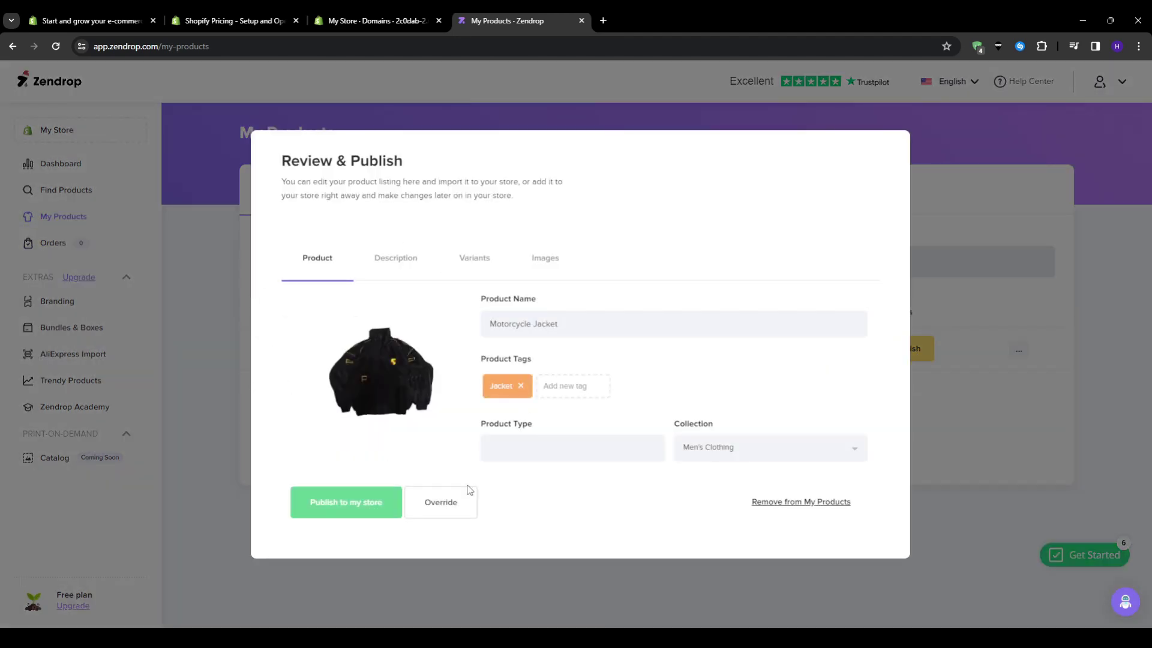
click(367, 259)
click(461, 276)
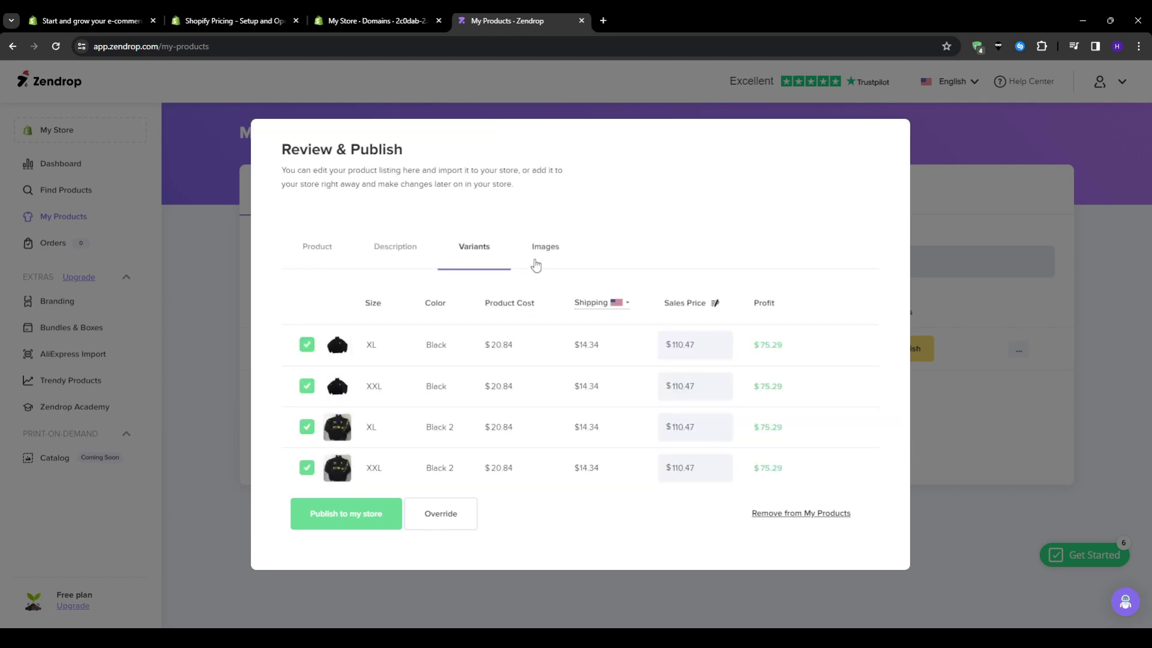
click(536, 262)
click(471, 249)
click(543, 247)
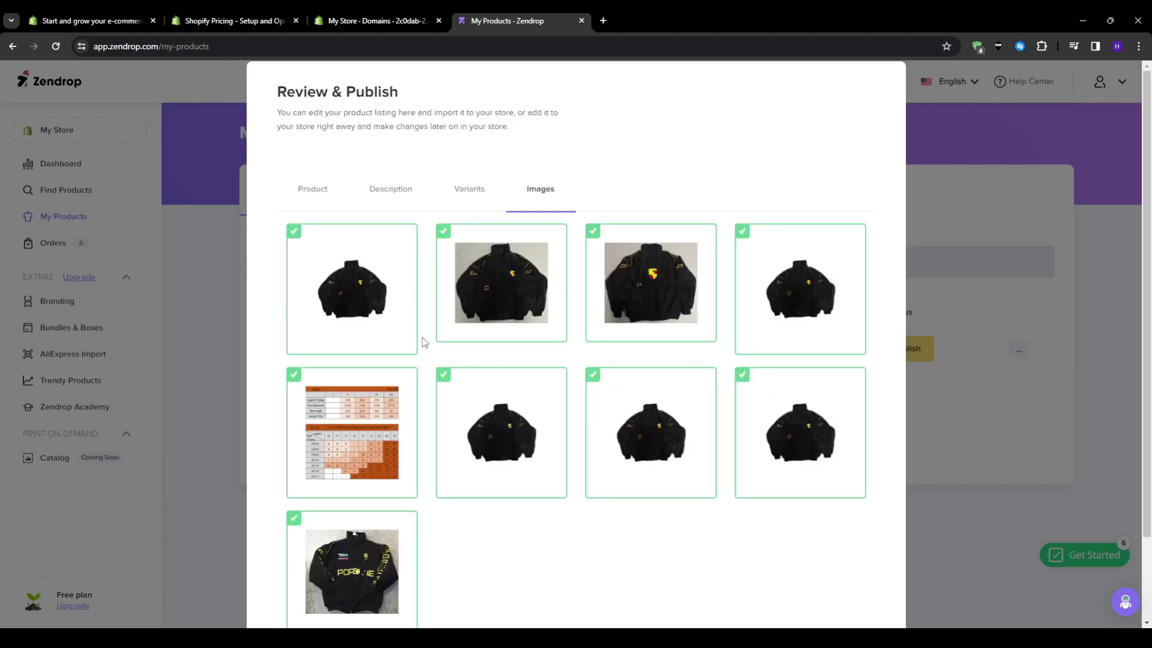
scroll(432, 360, down, 2)
scroll(442, 380, up, 2)
click(317, 191)
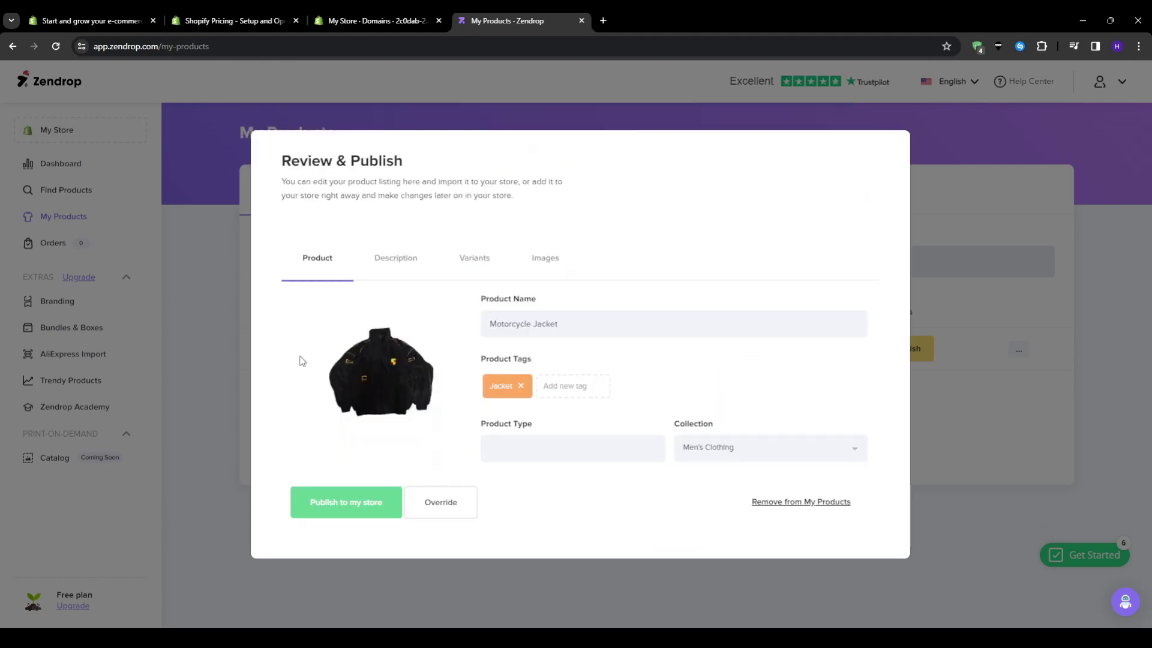
click(187, 351)
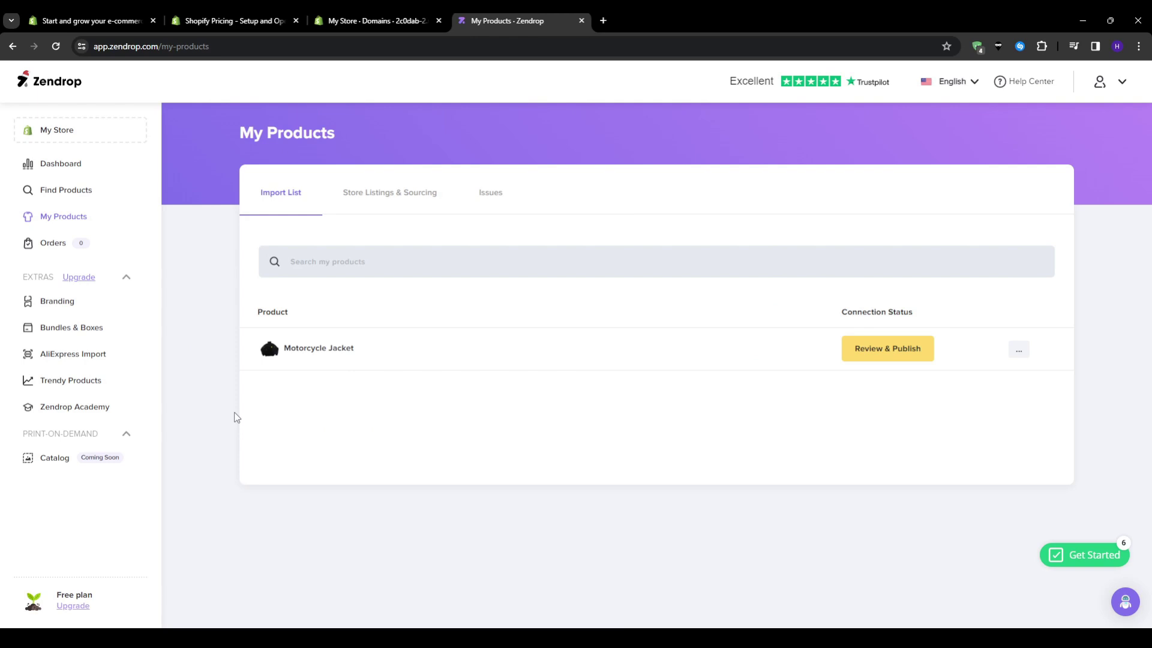
Step: From the Dashboard, open the Upgrade Plan page comparing Plus $79, Pro $49 and Free
click(58, 85)
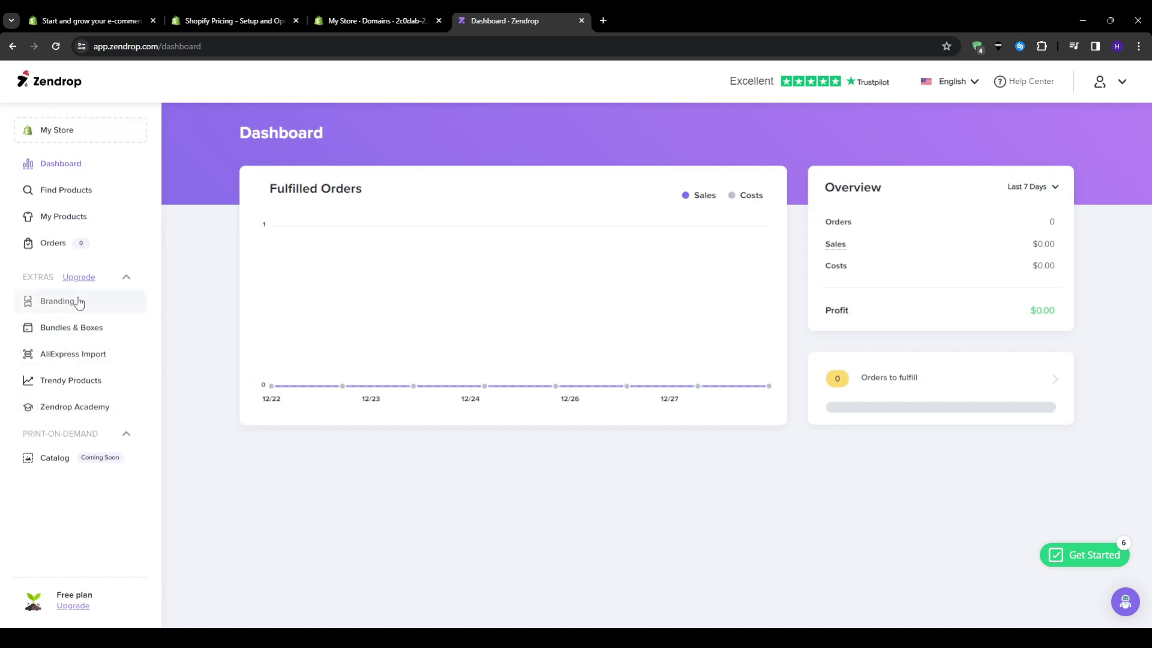
click(71, 607)
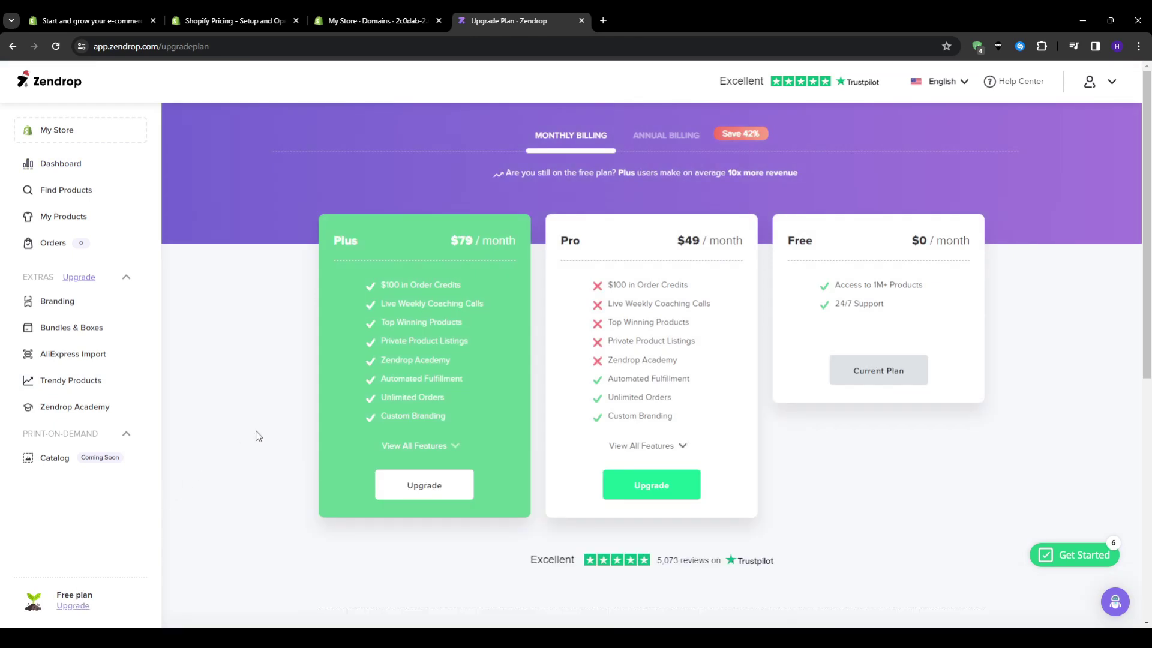
drag(737, 240, 686, 240)
click(670, 246)
mouse_move(858, 303)
Step: Go to the Shopify pricing page listing Basic $32, Shopify $92 and Advanced $399 monthly plans
click(143, 21)
scroll(695, 291, down, 5)
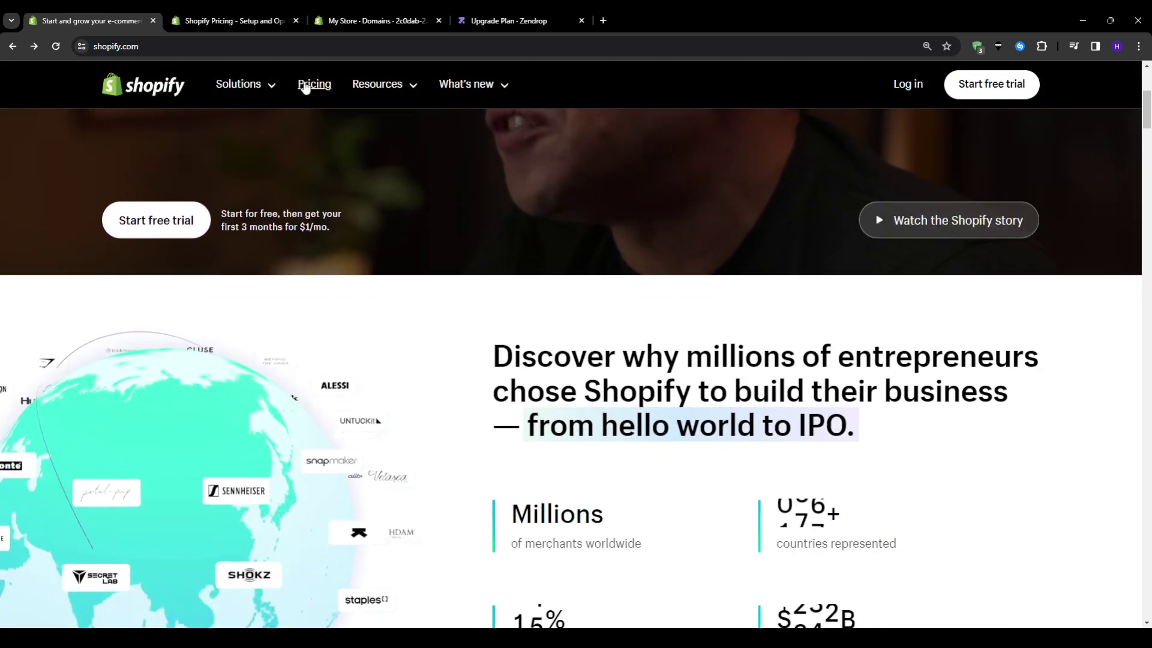
click(264, 21)
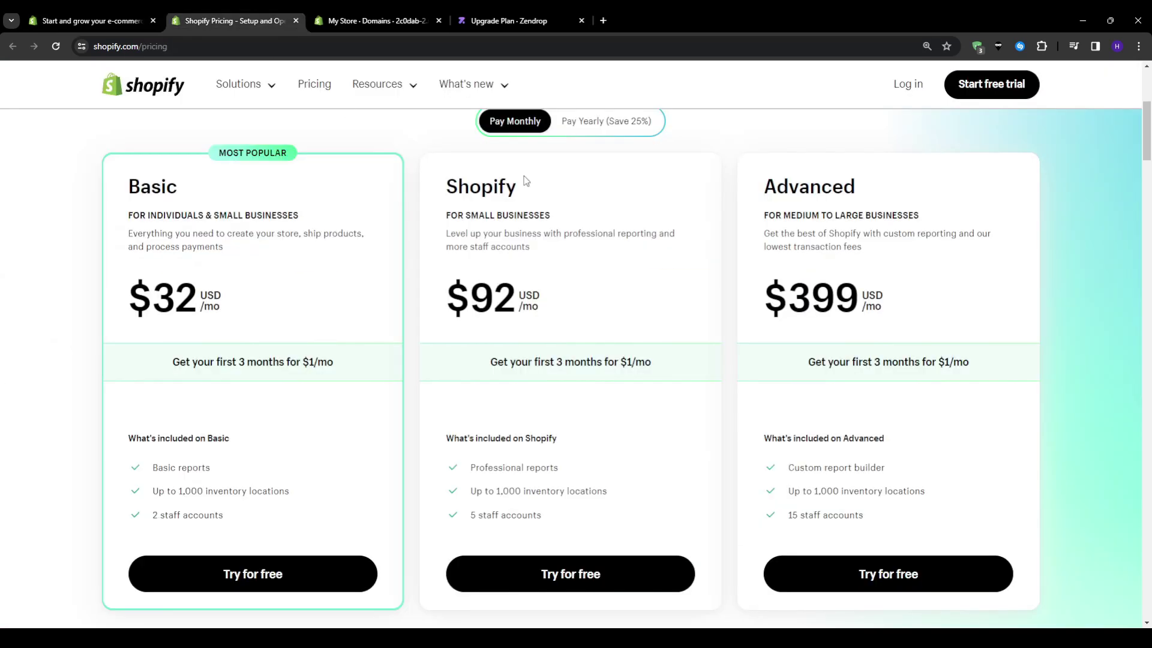